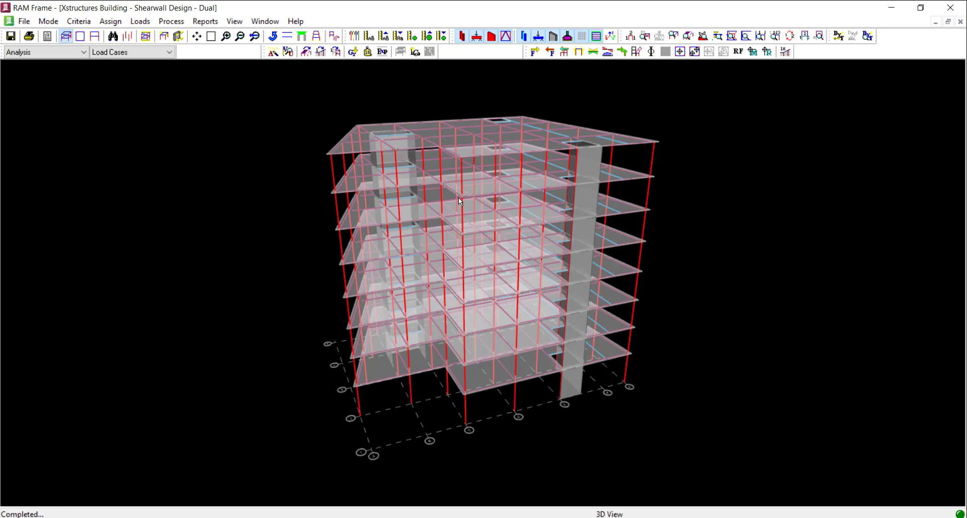
{"action": "scroll", "coordinate": [460, 201], "scroll_direction": "up", "scroll_amount": 2}
{"action": "middle_click_drag", "start_coordinate": [448, 207], "coordinate": [436, 244]}
{"action": "scroll", "coordinate": [410, 202], "scroll_direction": "down", "scroll_amount": 1}
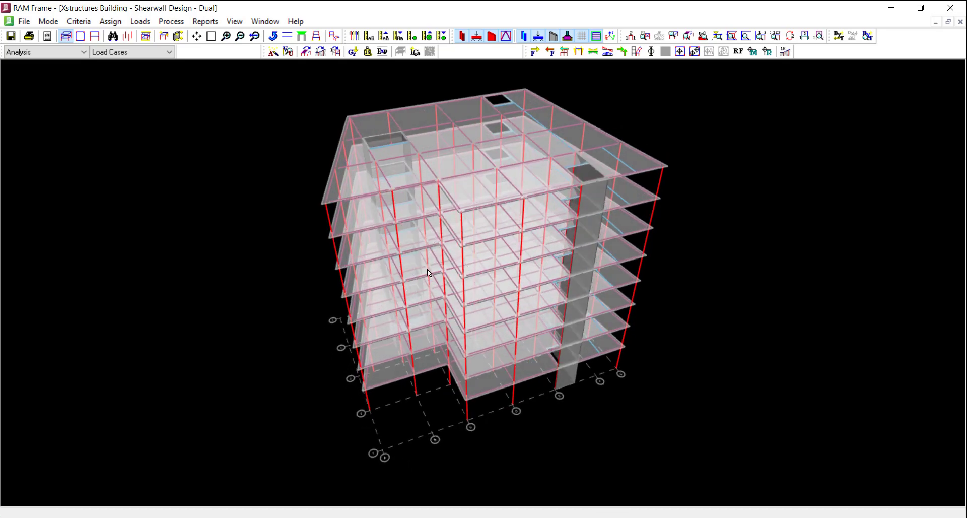
{"action": "middle_click_drag", "start_coordinate": [479, 235], "coordinate": [396, 171]}
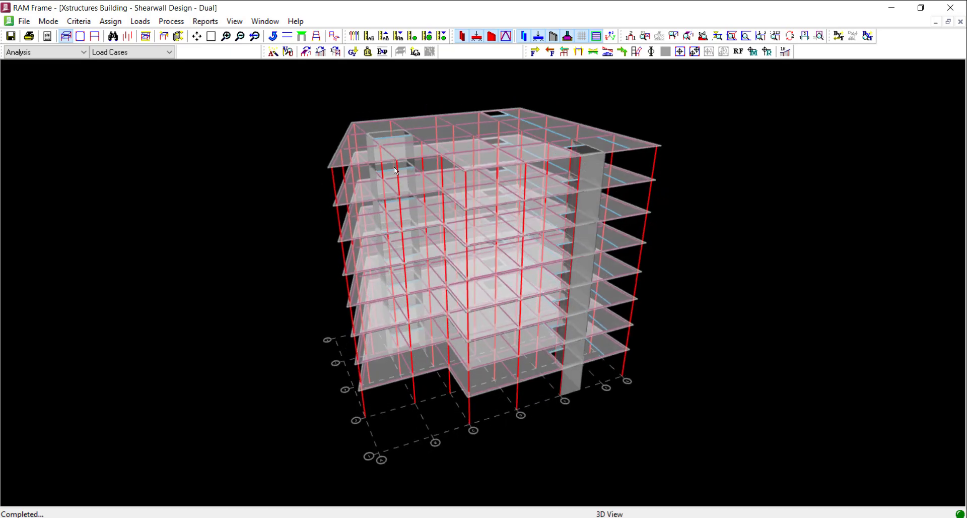
{"action": "scroll", "coordinate": [452, 190], "scroll_direction": "down", "scroll_amount": 2}
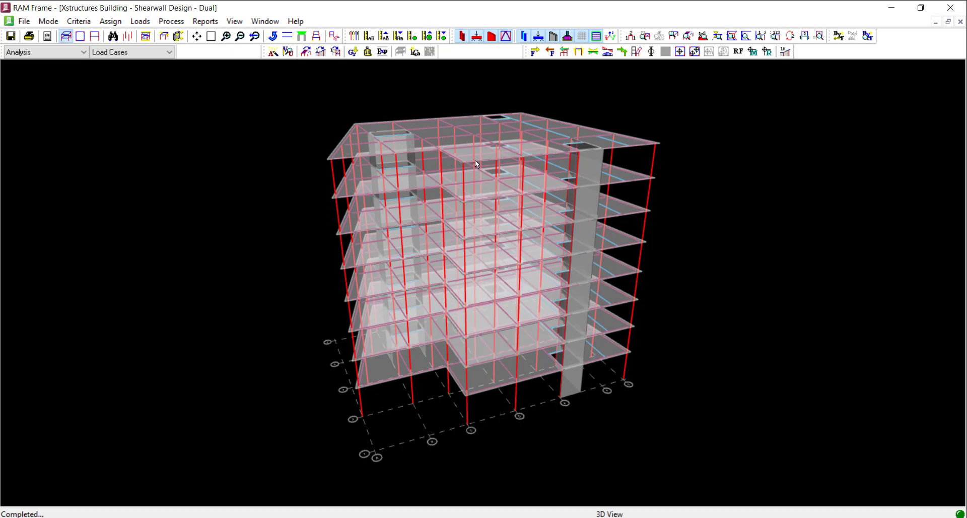
{"action": "middle_click_drag", "start_coordinate": [468, 235], "coordinate": [465, 231]}
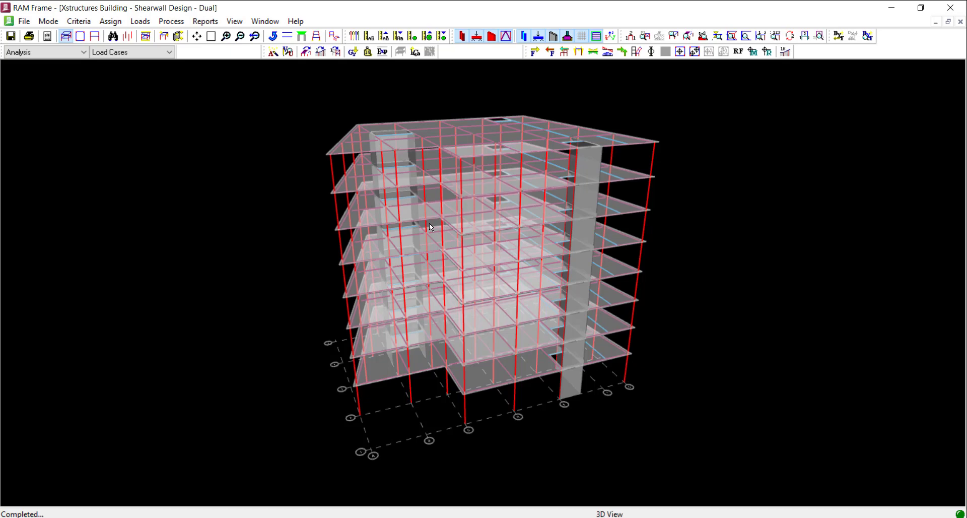
Open the Building Story Shear report, examine the base shears of the dynamic load cases on its last page, and close the report
{"action": "left_click", "coordinate": [205, 21]}
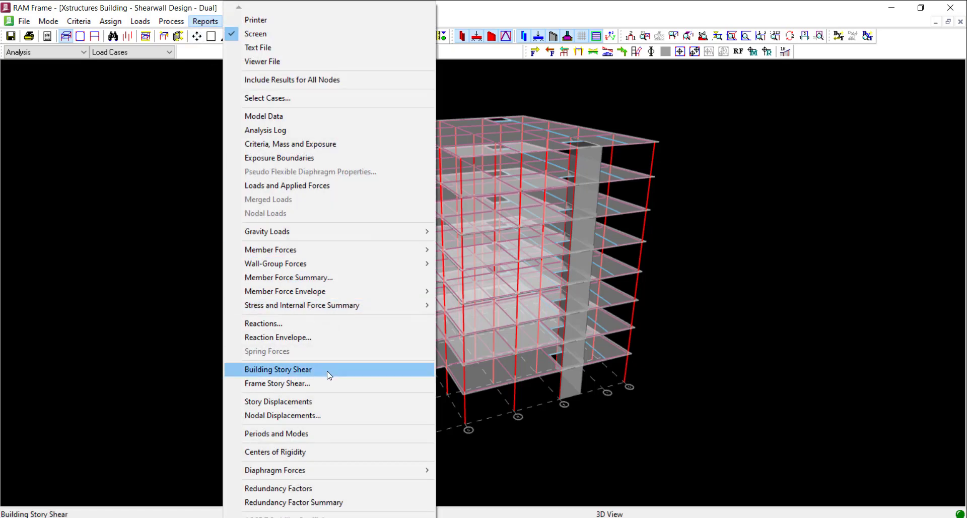
{"action": "left_click", "coordinate": [327, 374]}
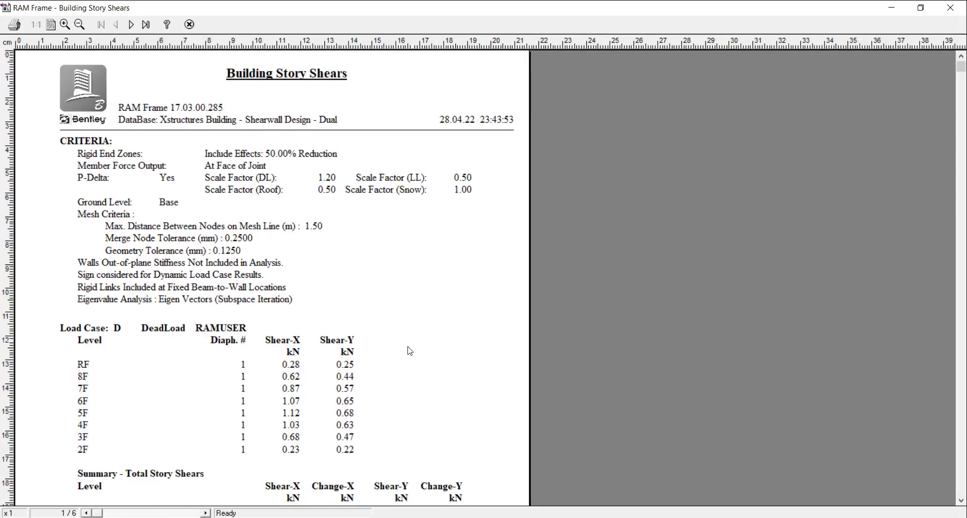
{"action": "scroll", "coordinate": [407, 348], "scroll_direction": "down", "scroll_amount": 5}
{"action": "left_click", "coordinate": [205, 513]}
{"action": "left_click", "coordinate": [206, 513]}
{"action": "left_click", "coordinate": [206, 514]}
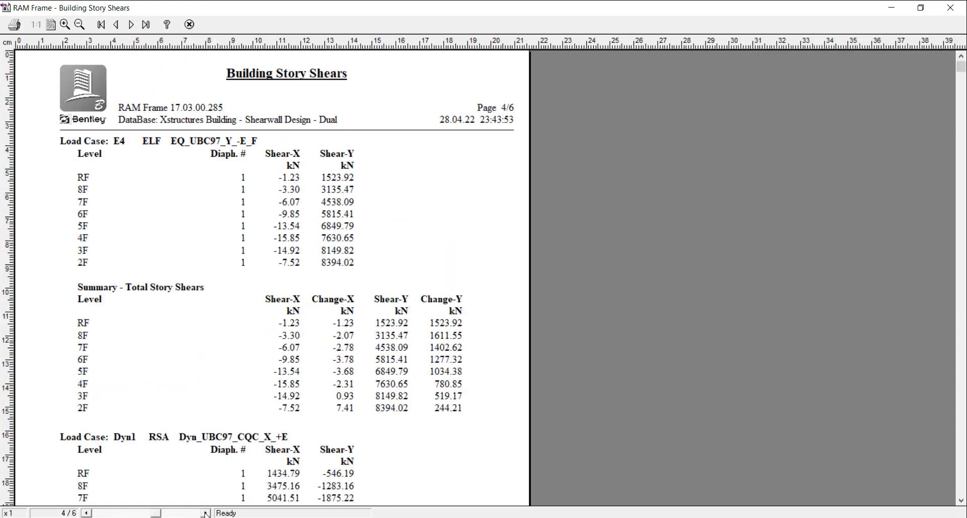
{"action": "left_click", "coordinate": [205, 514]}
{"action": "left_click", "coordinate": [206, 513]}
{"action": "scroll", "coordinate": [210, 448], "scroll_direction": "down", "scroll_amount": 3}
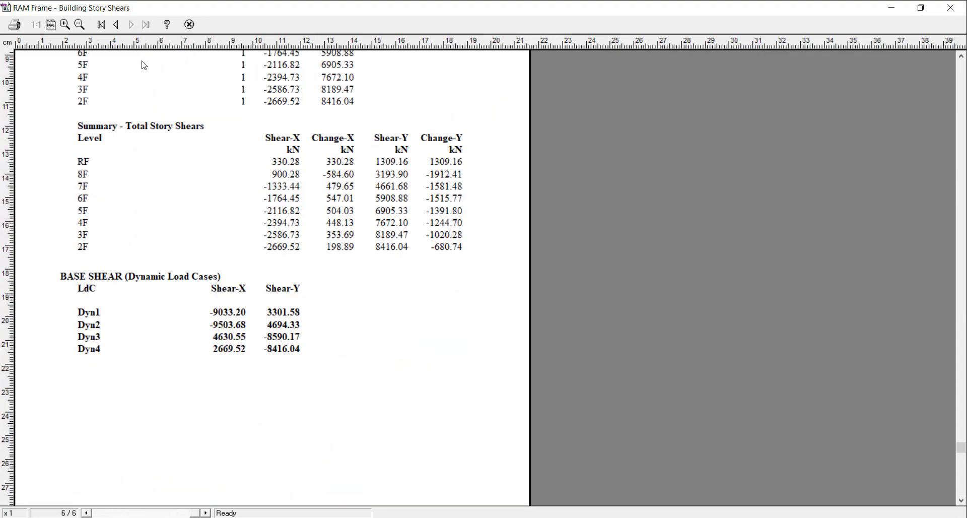
{"action": "left_click", "coordinate": [65, 24]}
{"action": "scroll", "coordinate": [293, 284], "scroll_direction": "down", "scroll_amount": 3}
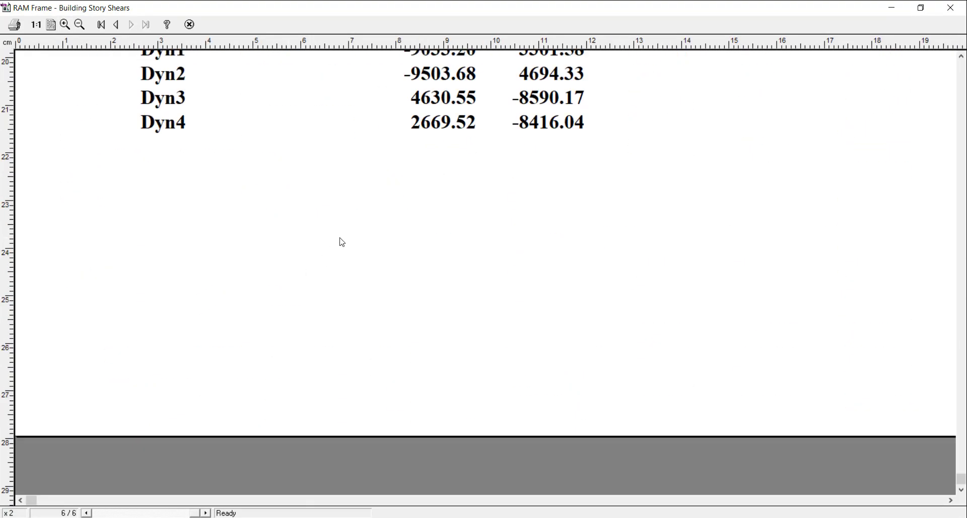
{"action": "scroll", "coordinate": [378, 237], "scroll_direction": "up", "scroll_amount": 3}
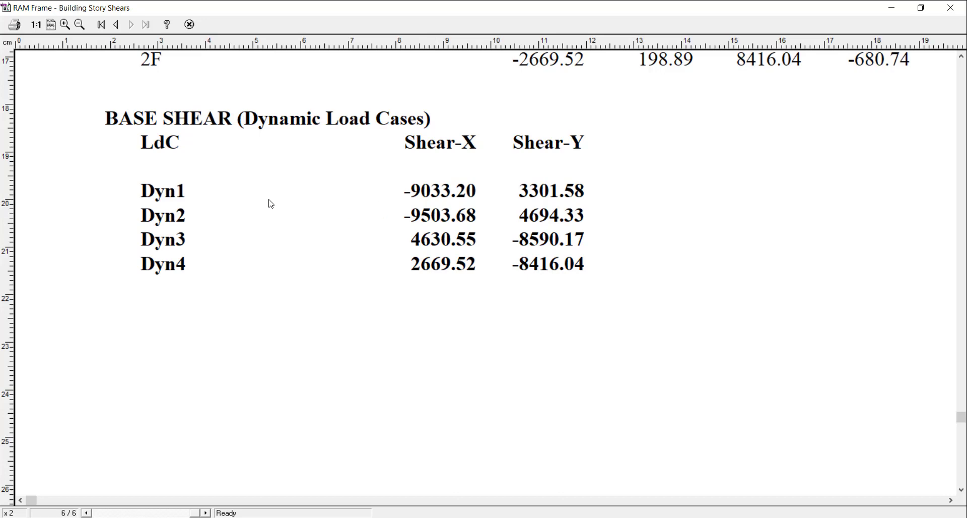
{"action": "left_click", "coordinate": [80, 25]}
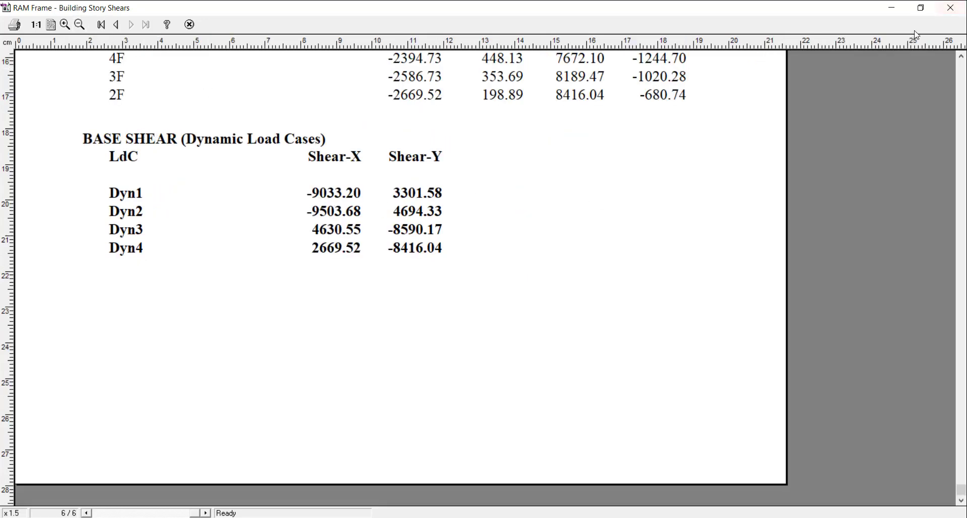
{"action": "left_click", "coordinate": [951, 8]}
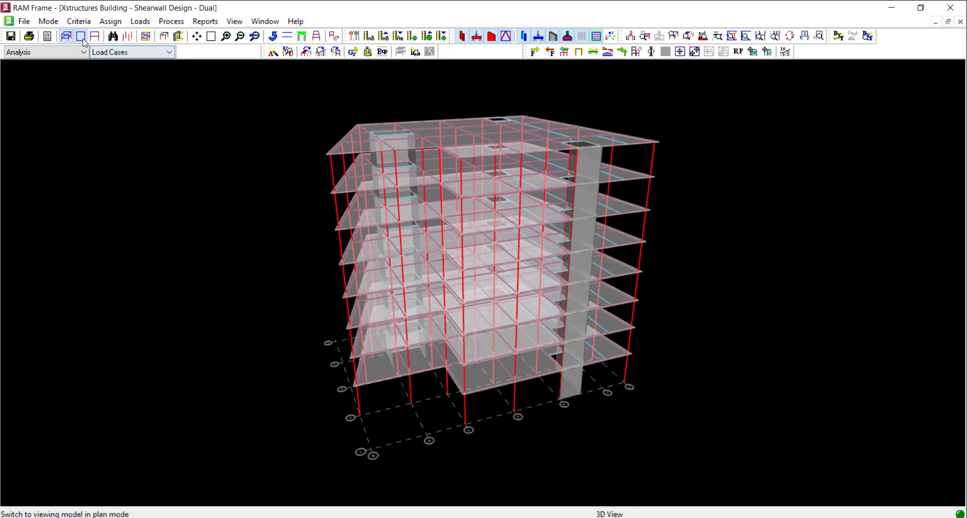
Switch the model to the plan view of story 2F
{"action": "left_click", "coordinate": [80, 36]}
{"action": "left_click", "coordinate": [422, 272]}
{"action": "left_click", "coordinate": [535, 211]}
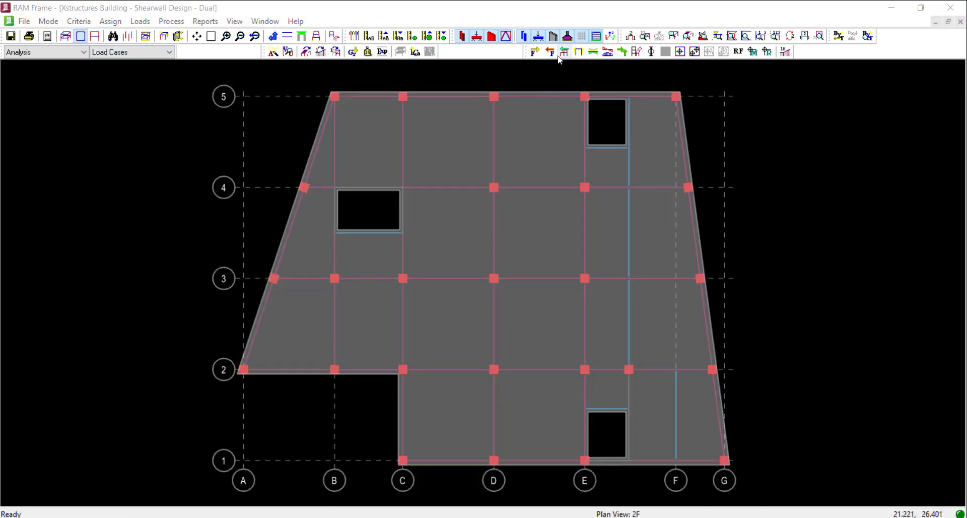
Display the building story shear on the plan for load case Dyn_UBC97_CQC_X_+E, showing only the FX component
{"action": "left_click", "coordinate": [550, 52]}
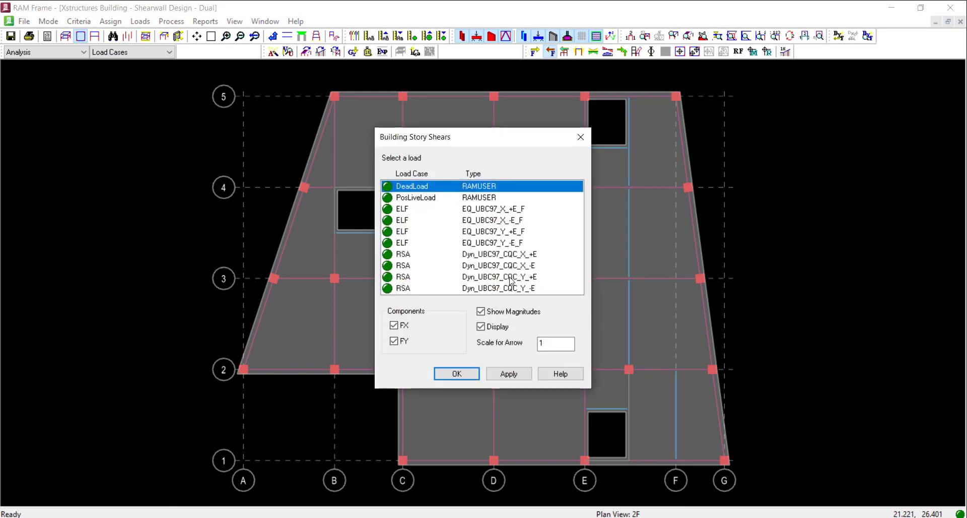
{"action": "left_click", "coordinate": [506, 254]}
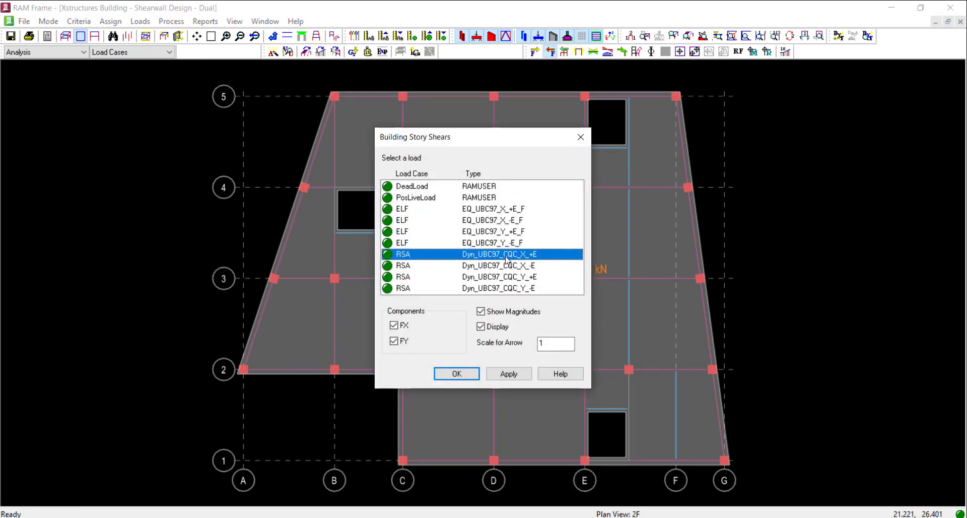
{"action": "left_click", "coordinate": [404, 342]}
{"action": "left_click_drag", "start_coordinate": [475, 141], "coordinate": [783, 157]}
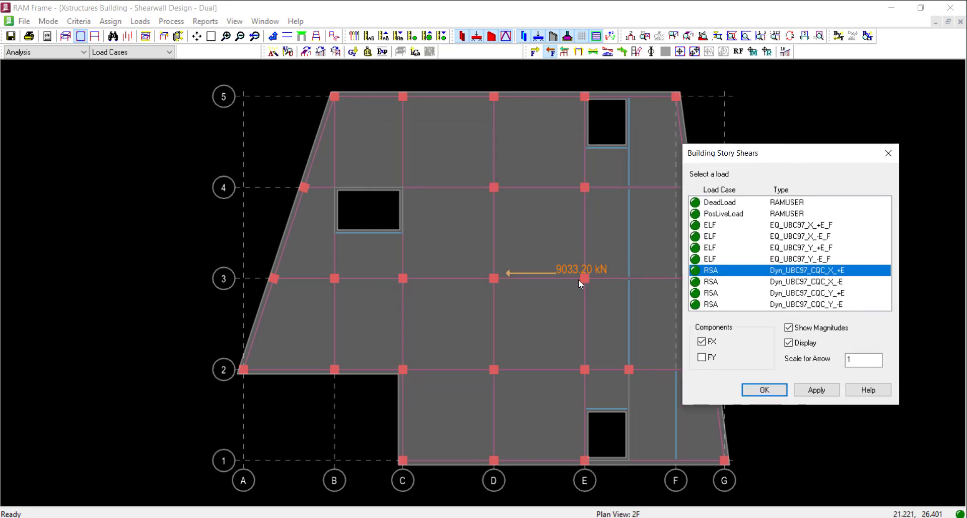
{"action": "left_click", "coordinate": [765, 390]}
{"action": "middle_click_drag", "start_coordinate": [558, 192], "coordinate": [607, 195]}
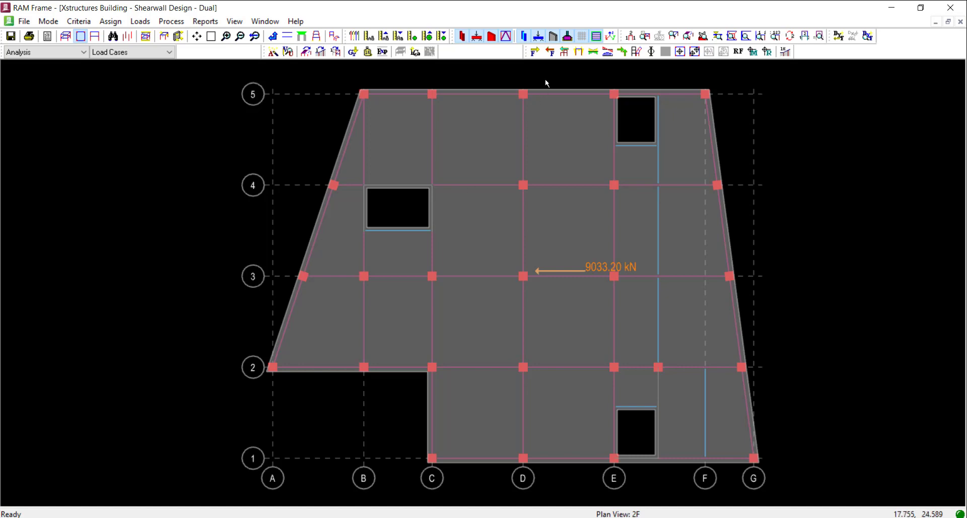
Display the total frame story shears with magnitudes for load case Dyn_UBC97_CQC_X_+E, with only the FX component
{"action": "left_click", "coordinate": [565, 51]}
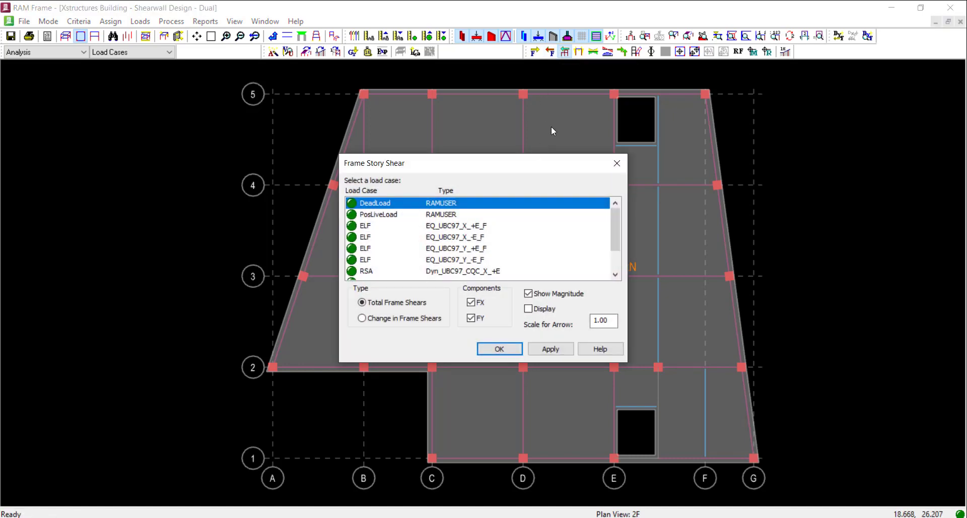
{"action": "left_click_drag", "start_coordinate": [516, 169], "coordinate": [224, 129]}
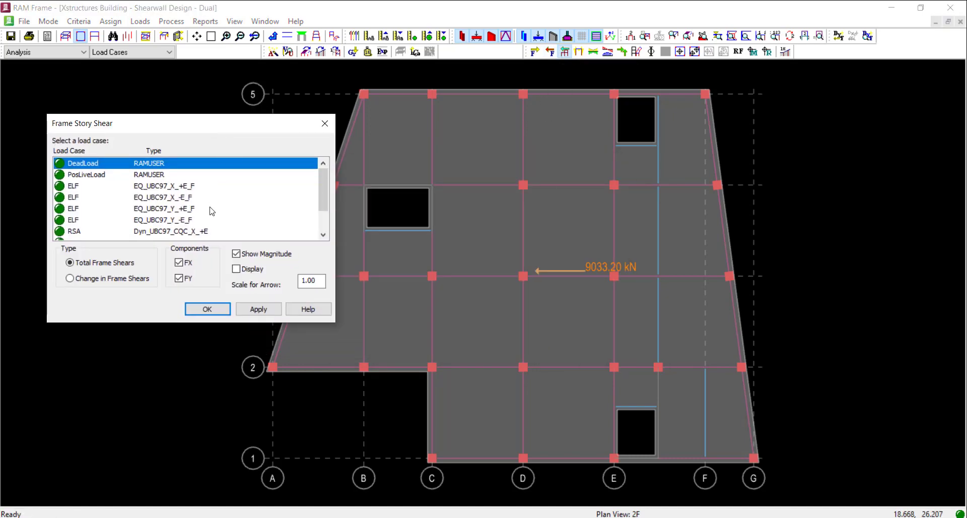
{"action": "scroll", "coordinate": [224, 219], "scroll_direction": "down", "scroll_amount": 2}
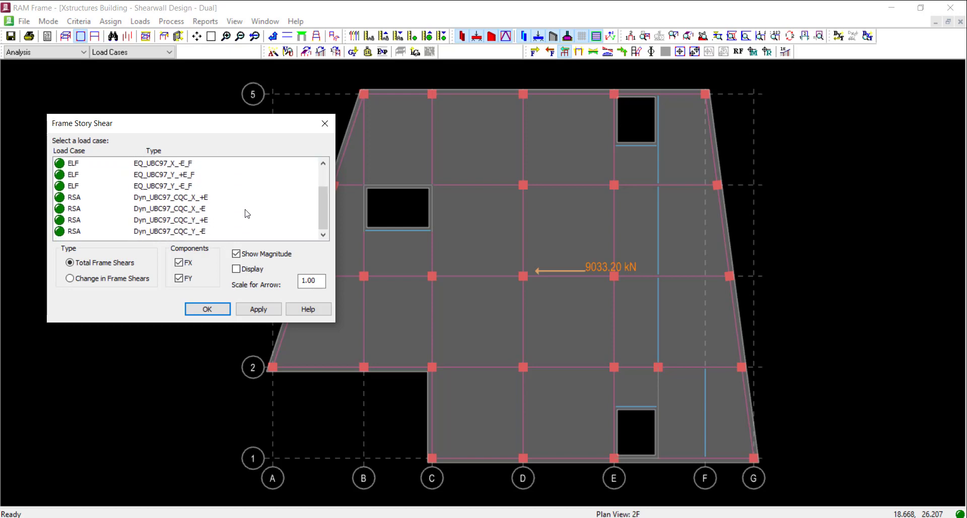
{"action": "left_click", "coordinate": [192, 199]}
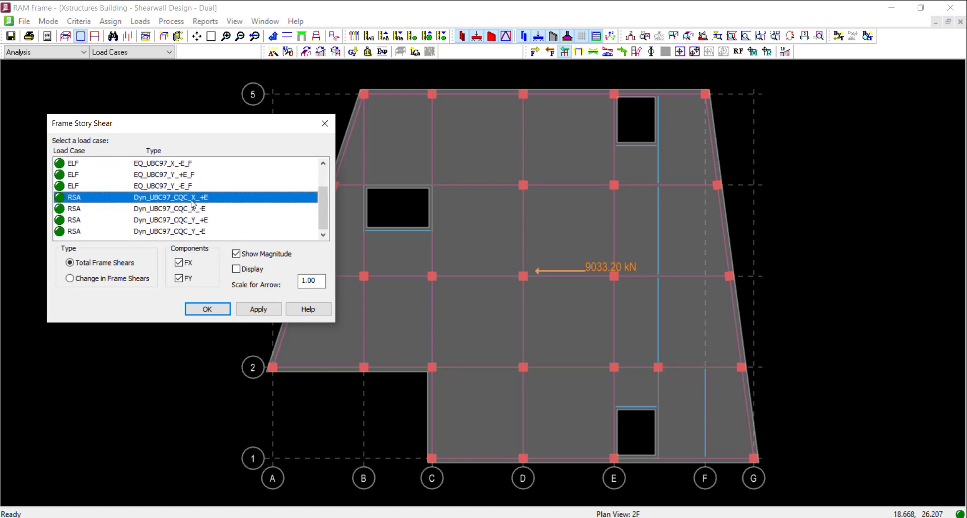
{"action": "left_click", "coordinate": [236, 269]}
{"action": "left_click", "coordinate": [179, 278]}
{"action": "left_click", "coordinate": [207, 309]}
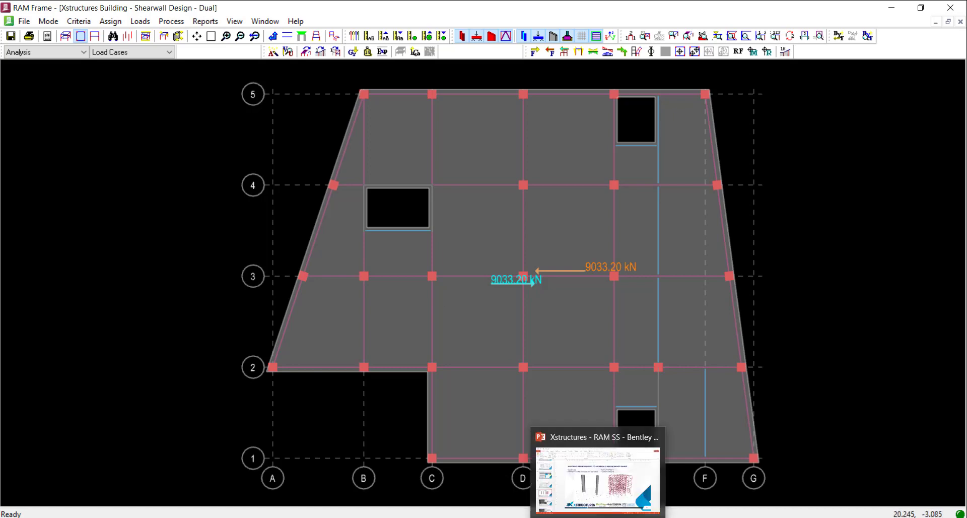
Consult the PowerPoint slide on assigning frame numbers to shearwalls and moment frames, and return to RAM Frame
{"action": "left_click", "coordinate": [597, 456]}
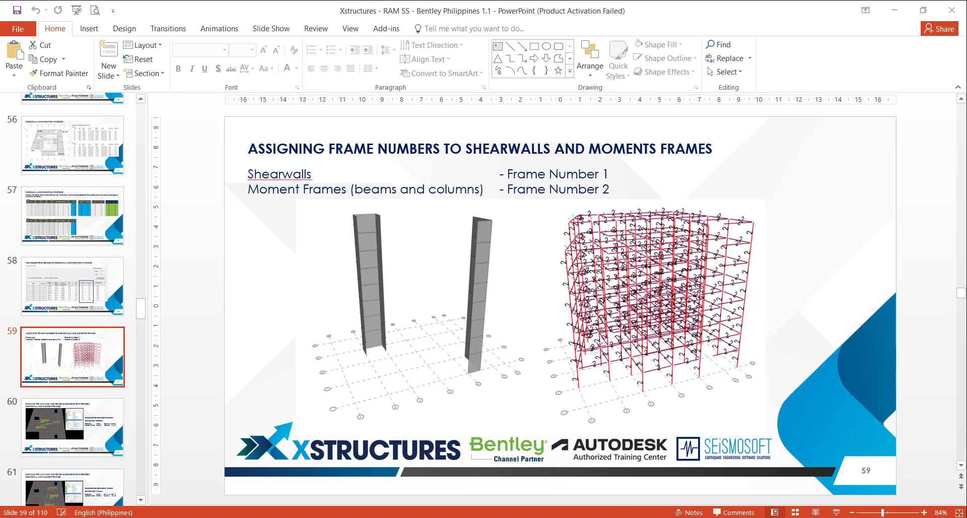
{"action": "left_click", "coordinate": [617, 517]}
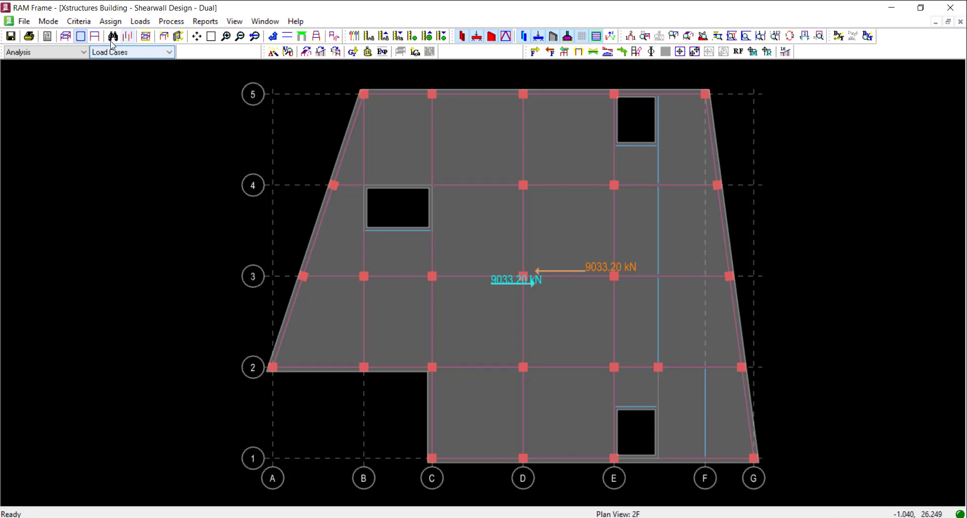
Show only the shear walls in the 3D view, hiding the beams, lateral columns and slabs, and clear the story shear values
{"action": "left_click", "coordinate": [66, 36]}
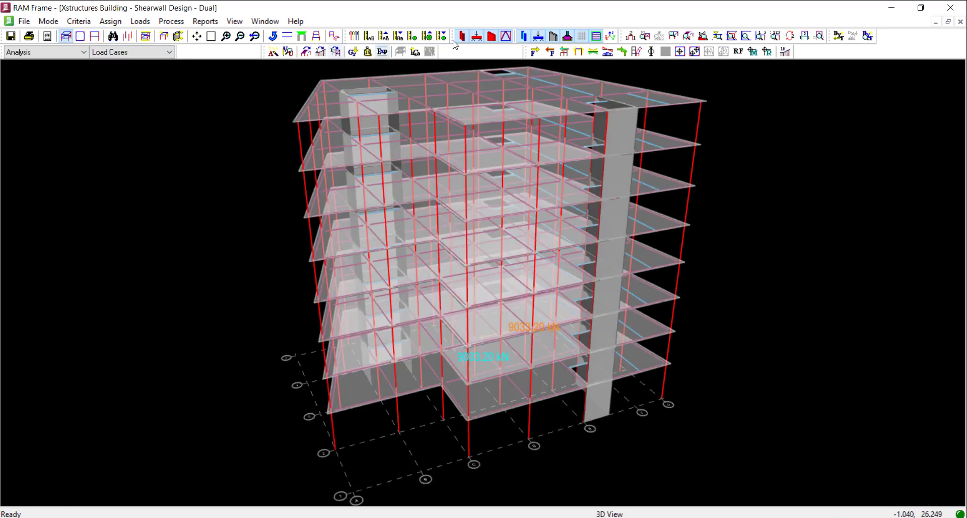
{"action": "middle_click_drag", "start_coordinate": [491, 124], "coordinate": [489, 134]}
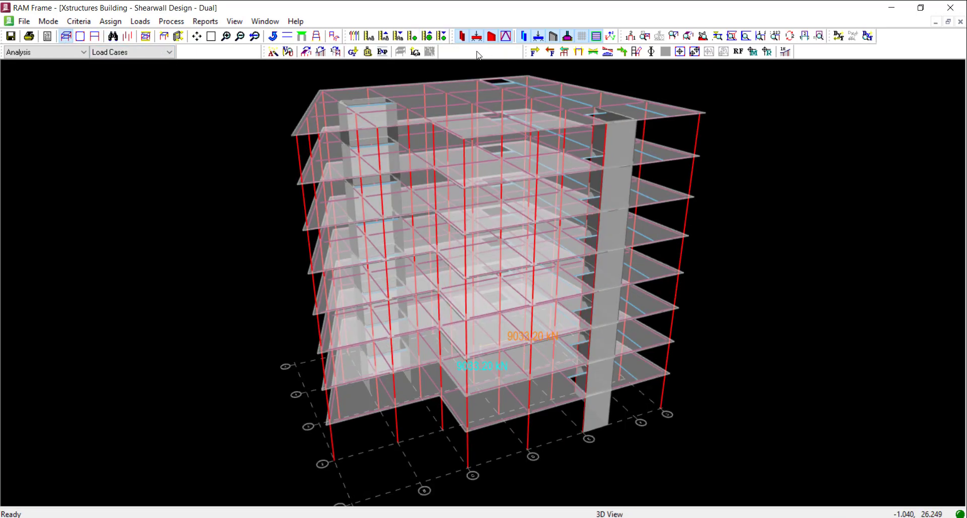
{"action": "left_click", "coordinate": [476, 39]}
{"action": "left_click", "coordinate": [462, 38]}
{"action": "left_click", "coordinate": [538, 36]}
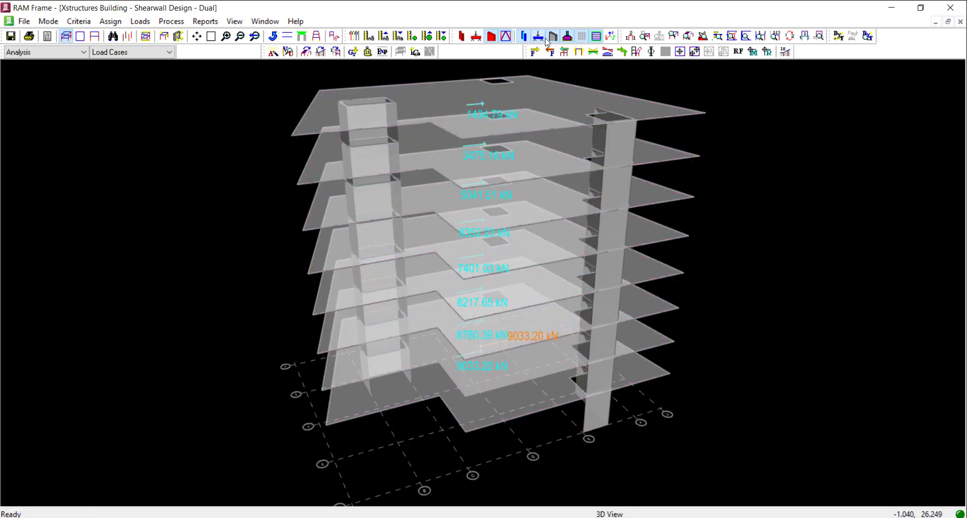
{"action": "left_click", "coordinate": [596, 36]}
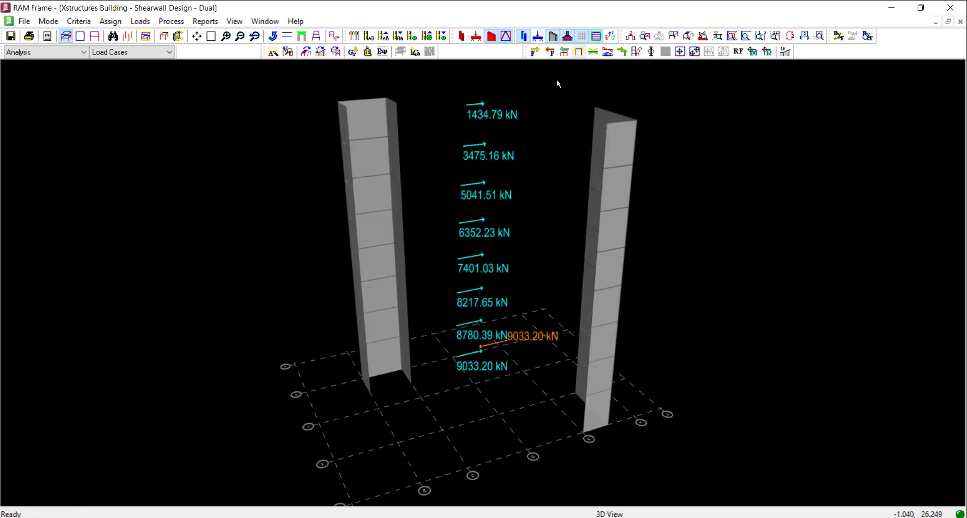
{"action": "left_click", "coordinate": [335, 37]}
{"action": "scroll", "coordinate": [439, 231], "scroll_direction": "down", "scroll_amount": 2}
{"action": "middle_click_drag", "start_coordinate": [439, 232], "coordinate": [464, 264]}
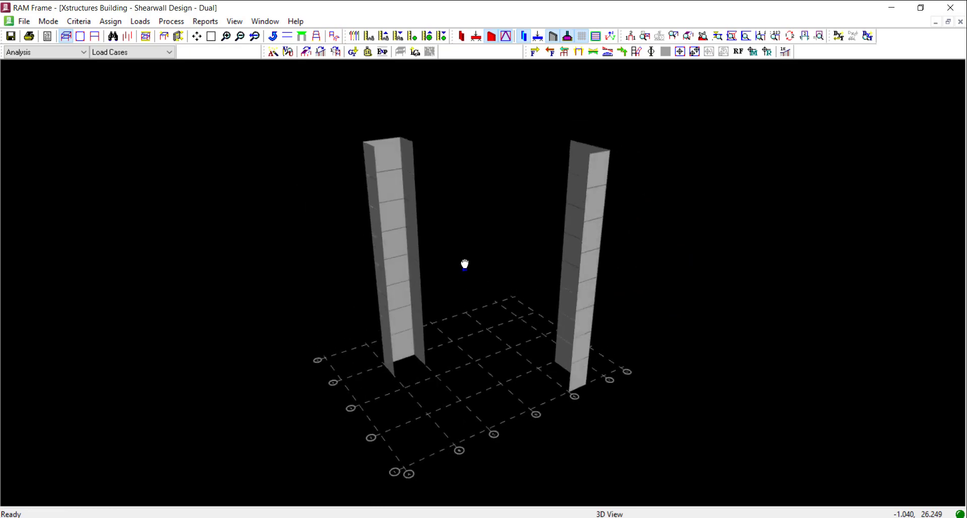
Assign lateral frame number 1 to all walls of both shear wall cores with a fence selection
{"action": "left_click", "coordinate": [110, 22]}
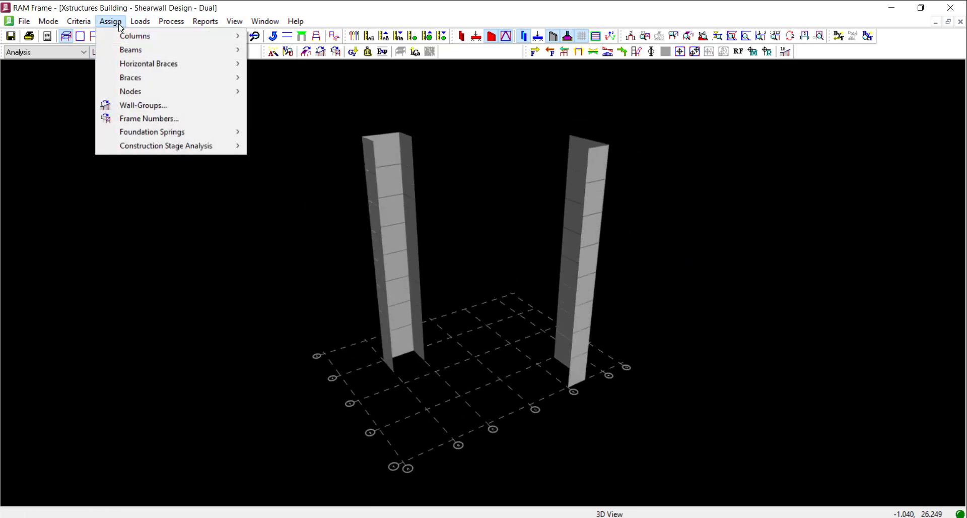
{"action": "left_click", "coordinate": [156, 119]}
{"action": "left_click", "coordinate": [438, 262]}
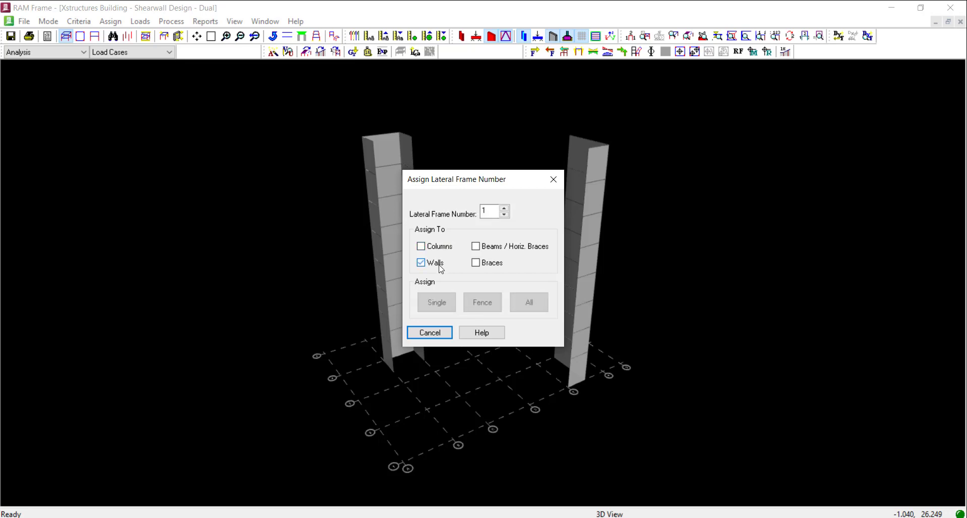
{"action": "left_click_drag", "start_coordinate": [437, 180], "coordinate": [149, 161]}
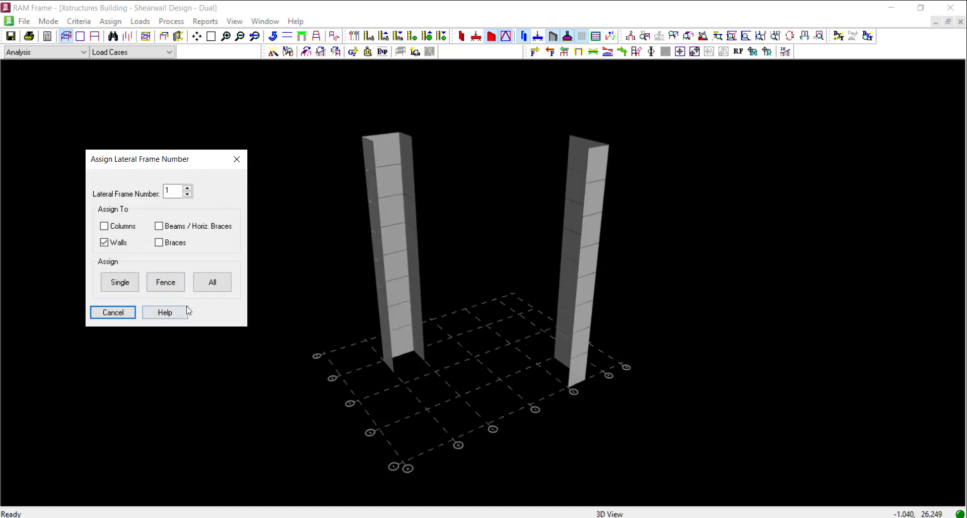
{"action": "left_click", "coordinate": [170, 285]}
{"action": "left_click_drag", "start_coordinate": [277, 98], "coordinate": [676, 397]}
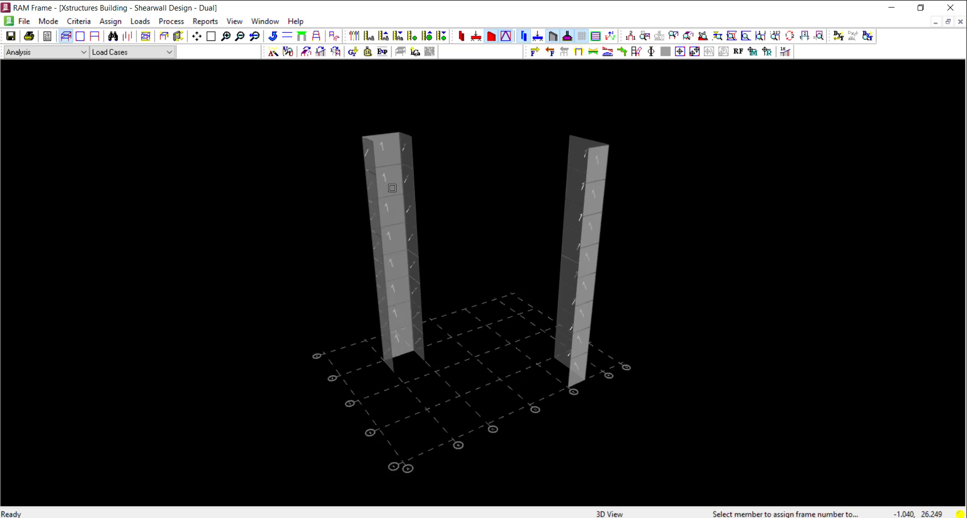
Hide the shear walls, show the lateral beams and columns instead, and clear the story shear values from the 3D view
{"action": "left_click", "coordinate": [492, 36]}
{"action": "left_click", "coordinate": [476, 37]}
{"action": "left_click", "coordinate": [461, 36]}
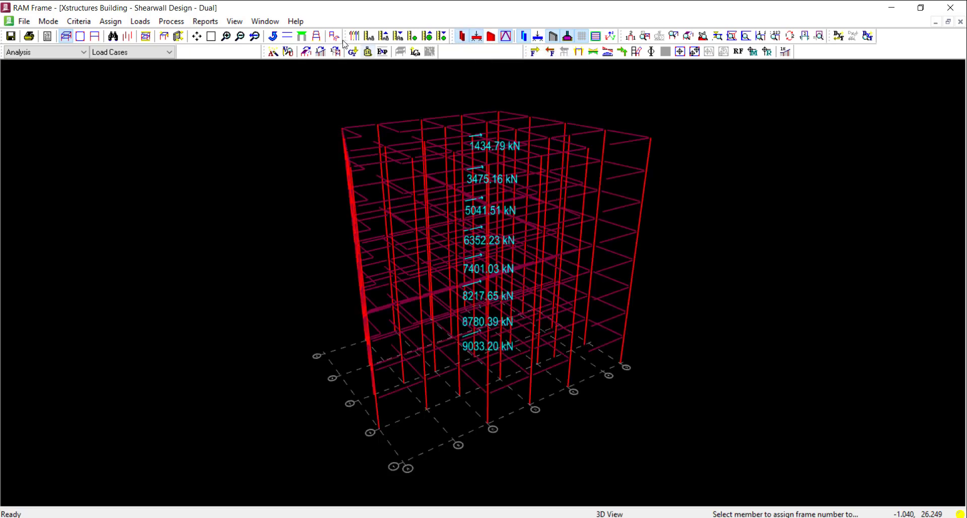
{"action": "left_click", "coordinate": [335, 36]}
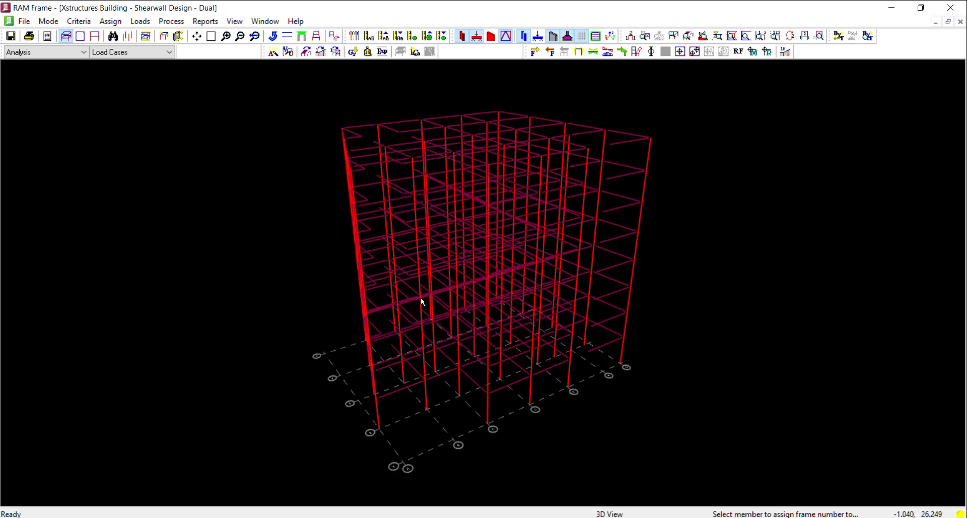
Assign lateral frame number 2 to the columns, beams and braces, excluding walls, with a fence around the whole frame
{"action": "middle_click_drag", "start_coordinate": [421, 299], "coordinate": [410, 300]}
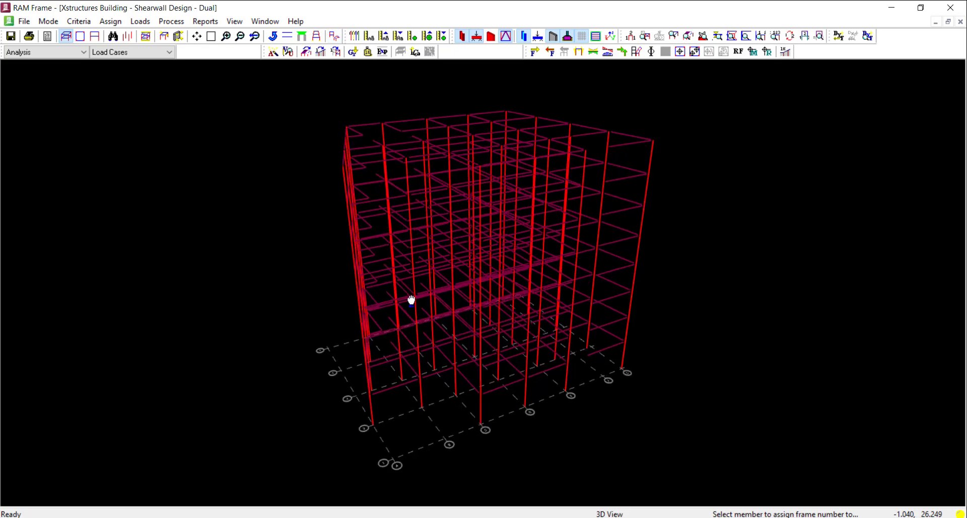
{"action": "left_click", "coordinate": [116, 23]}
{"action": "left_click", "coordinate": [148, 119]}
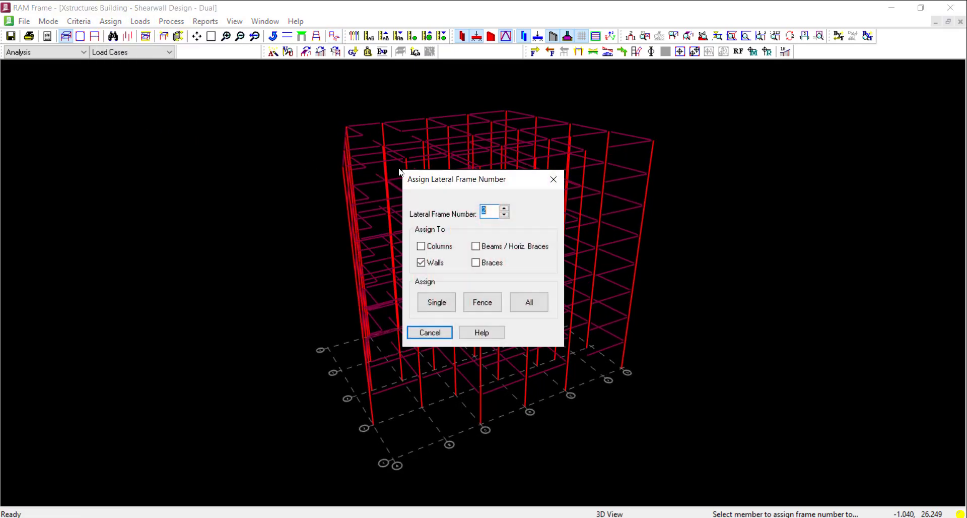
{"action": "left_click_drag", "start_coordinate": [453, 183], "coordinate": [238, 163]}
{"action": "left_click", "coordinate": [217, 243]}
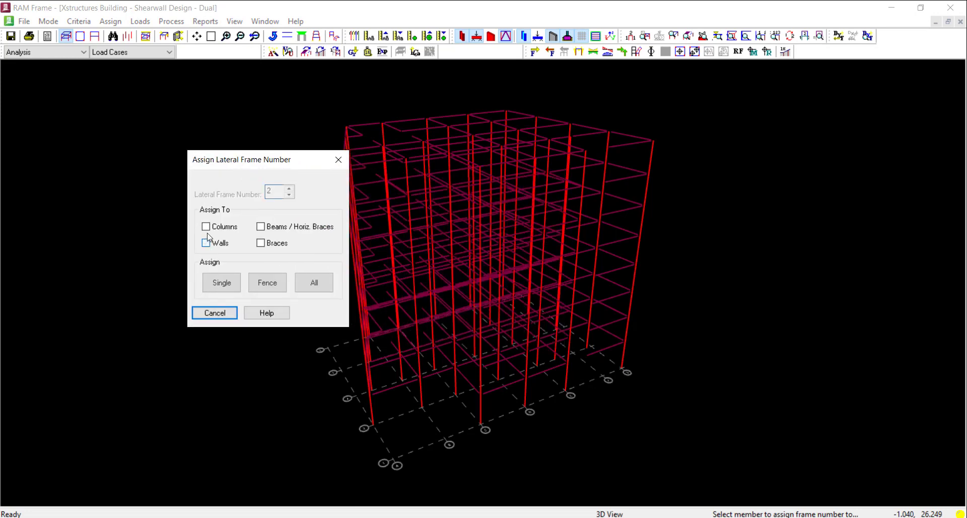
{"action": "left_click", "coordinate": [225, 227]}
{"action": "left_click", "coordinate": [260, 226]}
{"action": "left_click", "coordinate": [261, 243]}
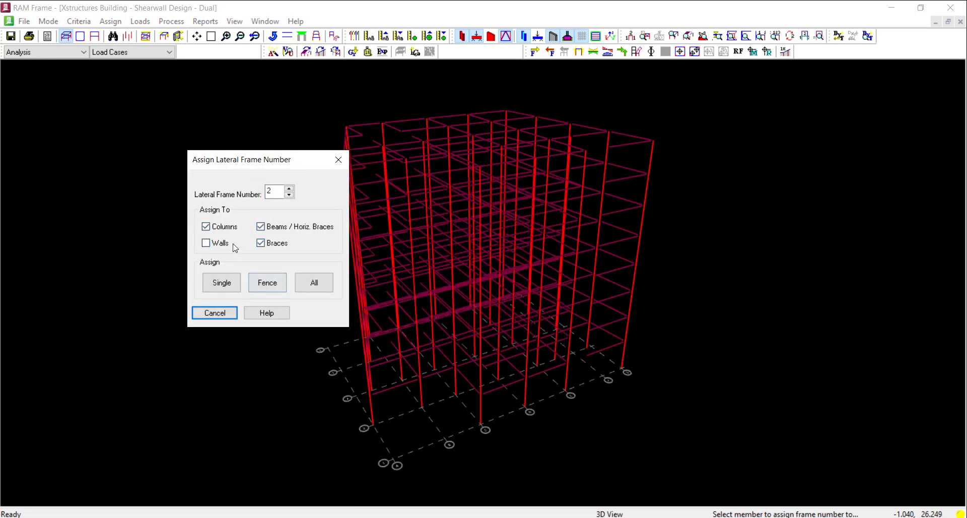
{"action": "left_click", "coordinate": [267, 282]}
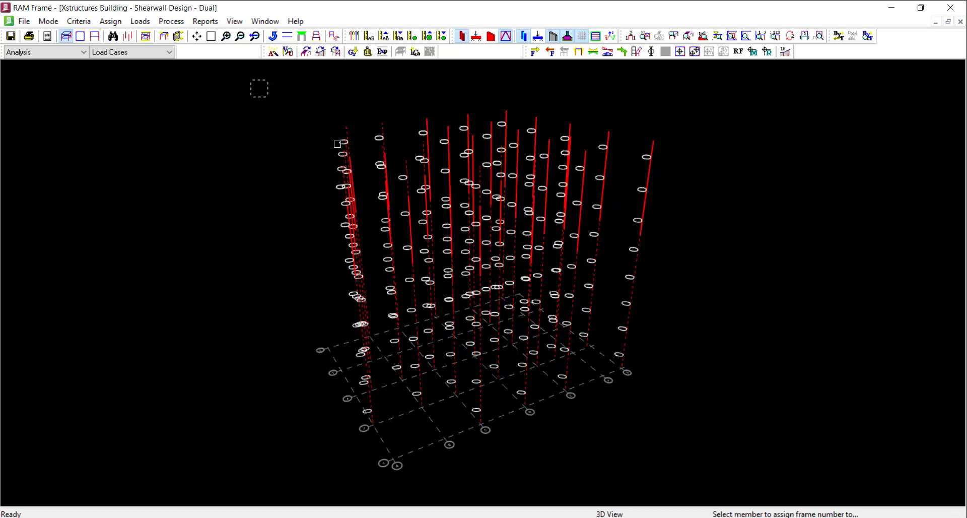
{"action": "left_click_drag", "start_coordinate": [251, 79], "coordinate": [789, 468]}
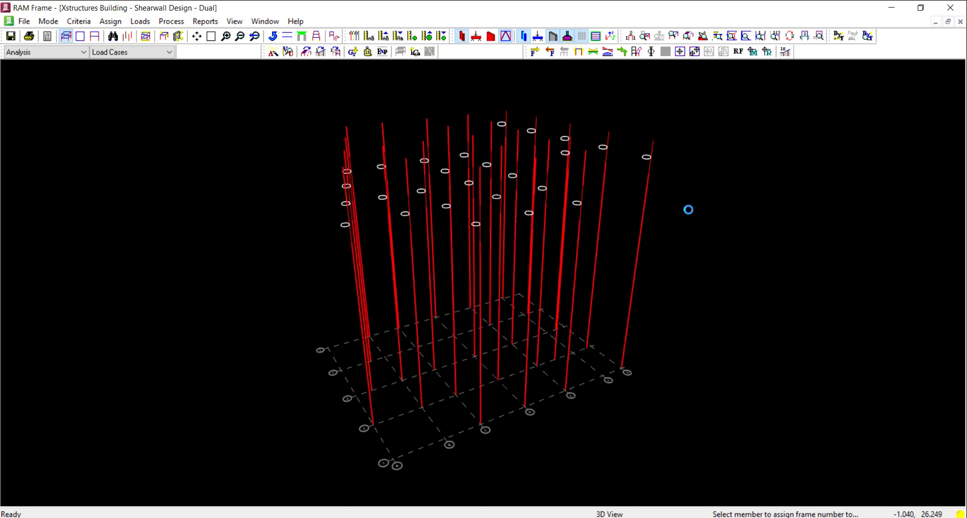
{"action": "left_click", "coordinate": [631, 37]}
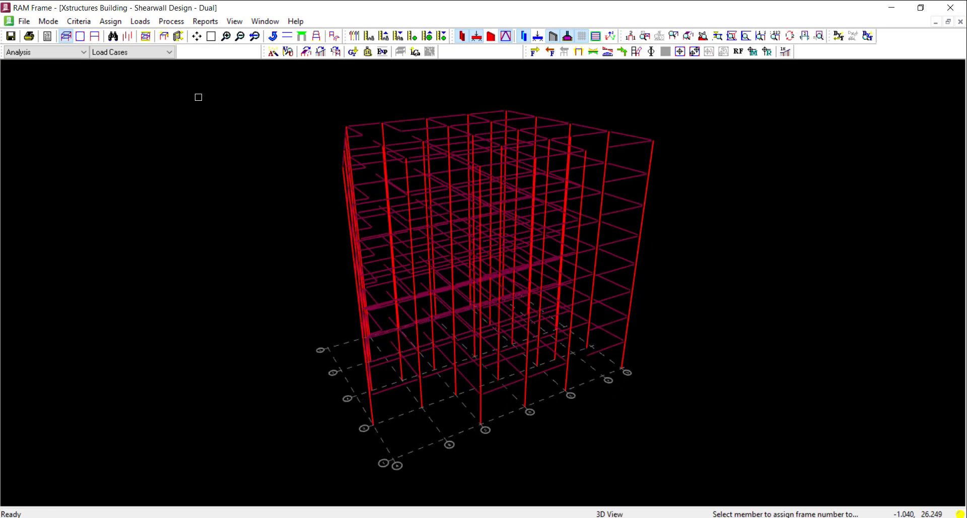
Repeat the lateral frame number 2 assignment by fence for all beams, columns and braces, and display the frame numbers
{"action": "left_click", "coordinate": [110, 22]}
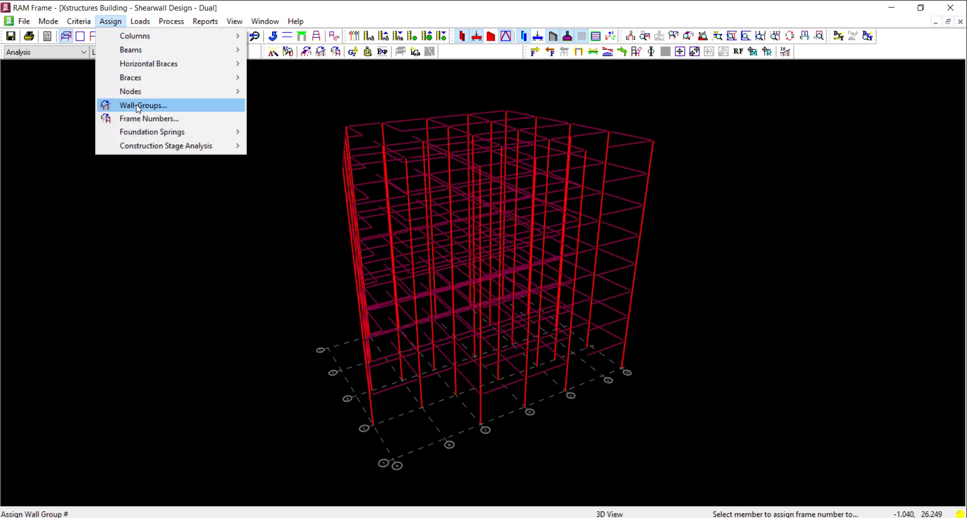
{"action": "left_click", "coordinate": [141, 119]}
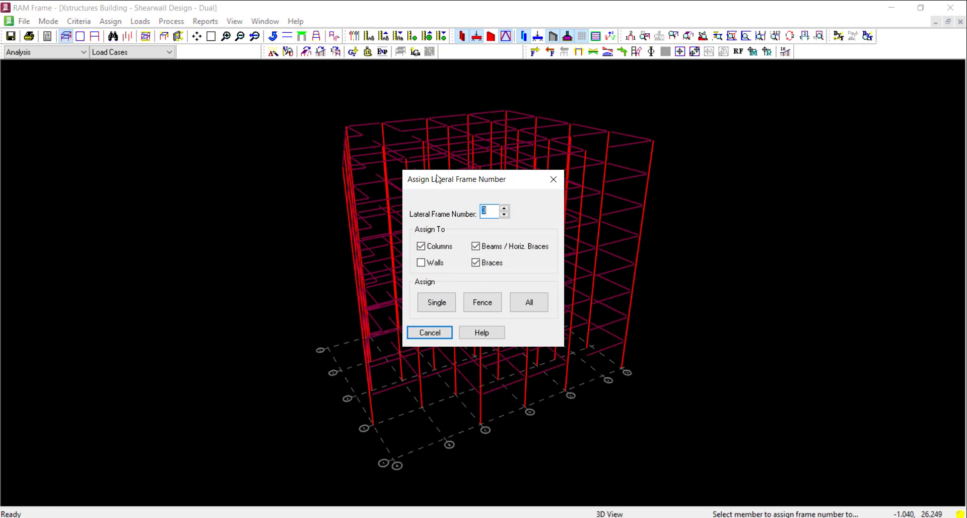
{"action": "left_click_drag", "start_coordinate": [437, 179], "coordinate": [155, 138]}
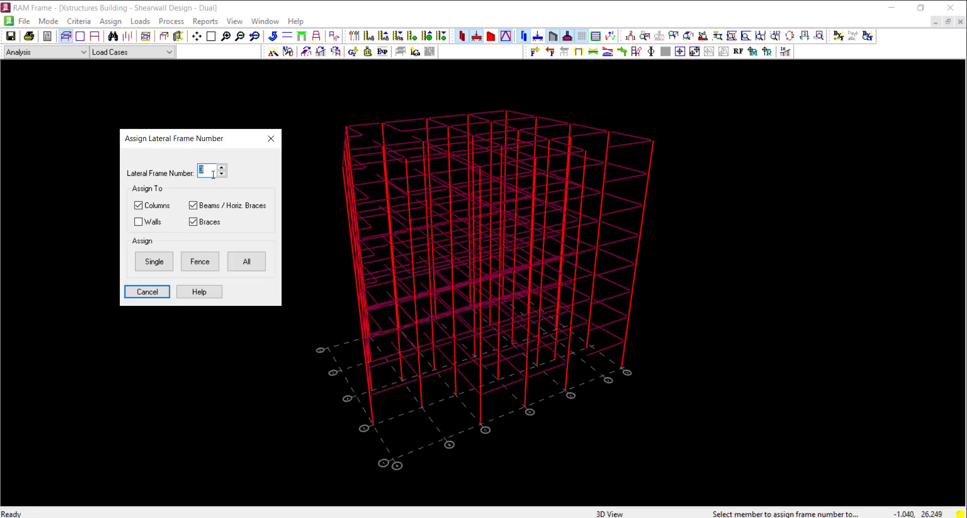
{"action": "left_click", "coordinate": [200, 261]}
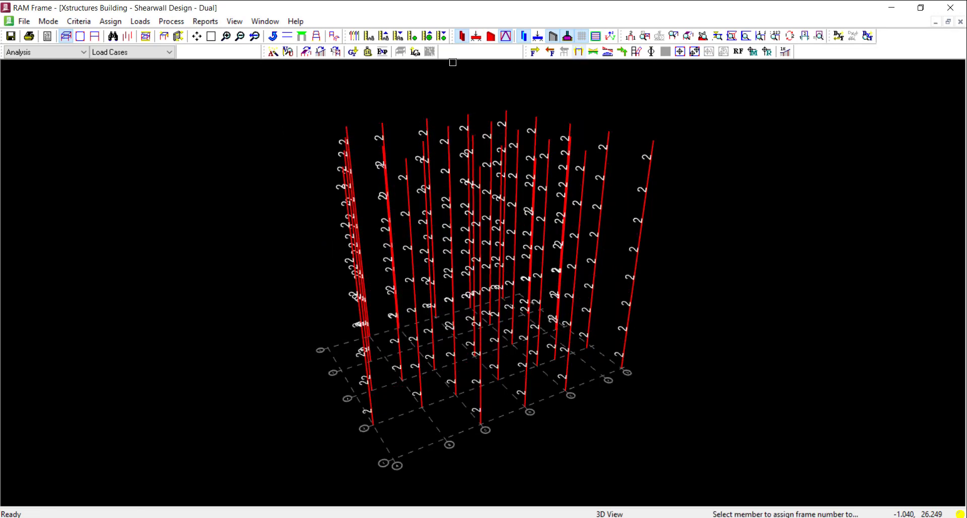
{"action": "left_click", "coordinate": [479, 38]}
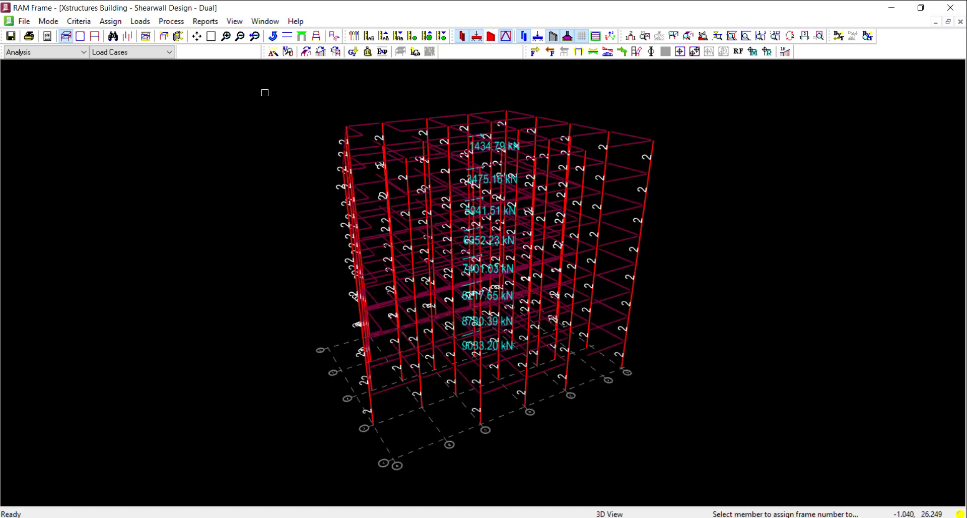
{"action": "left_click_drag", "start_coordinate": [265, 93], "coordinate": [809, 471]}
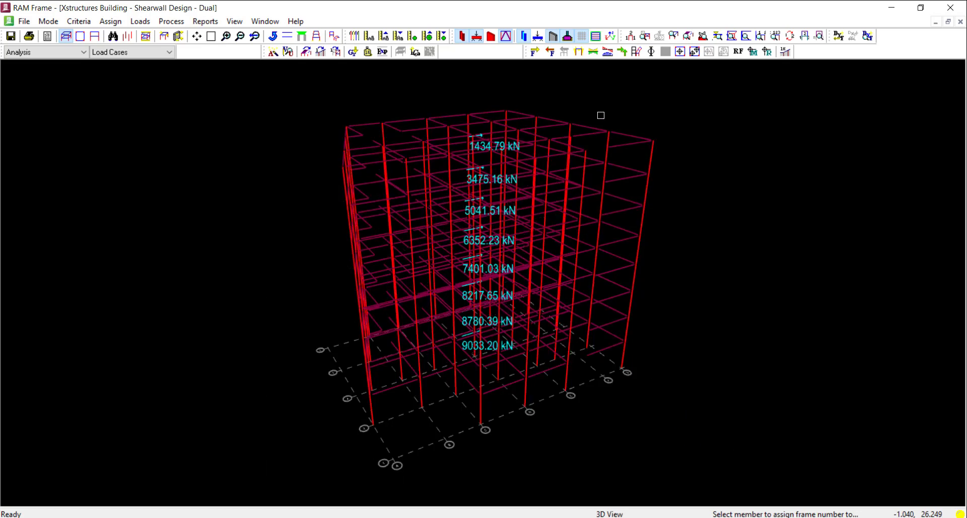
{"action": "left_click", "coordinate": [632, 38]}
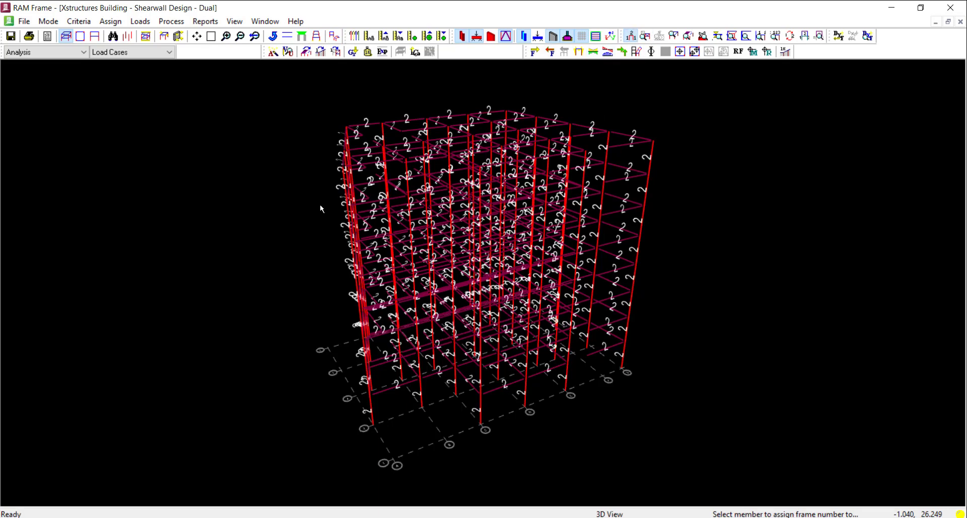
Analyze only the RSA load case Dyn_UBC97_CQC_X_+E and dismiss the completion message
{"action": "left_click", "coordinate": [172, 21]}
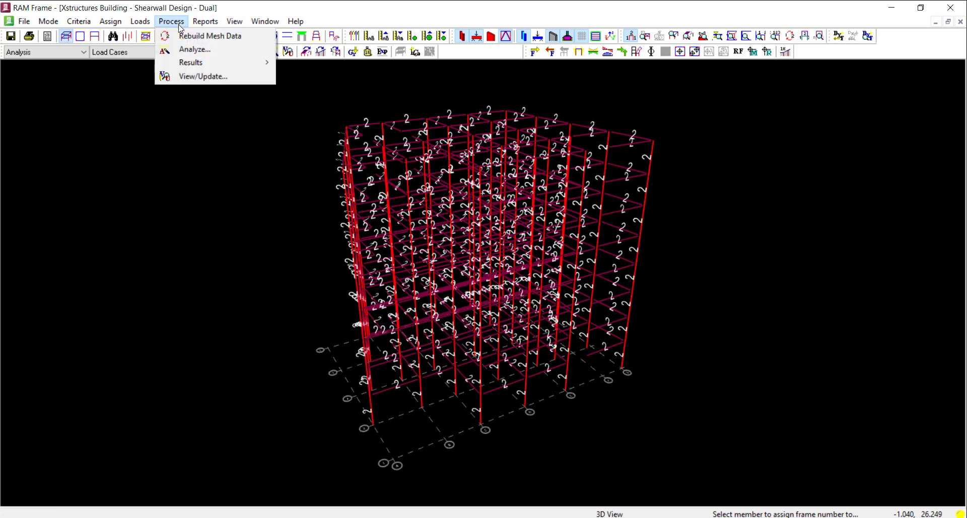
{"action": "left_click", "coordinate": [190, 50]}
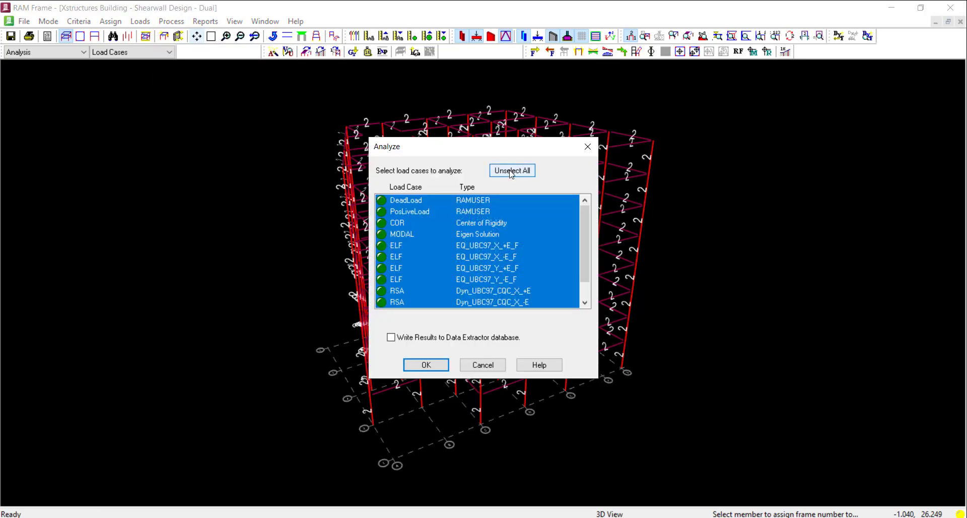
{"action": "left_click", "coordinate": [511, 172]}
{"action": "scroll", "coordinate": [527, 265], "scroll_direction": "down", "scroll_amount": 1}
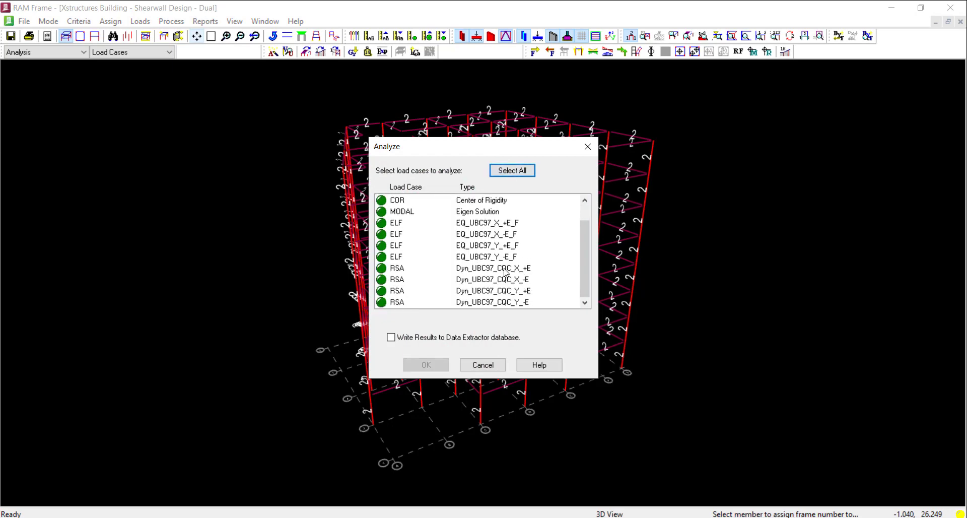
{"action": "left_click", "coordinate": [506, 270]}
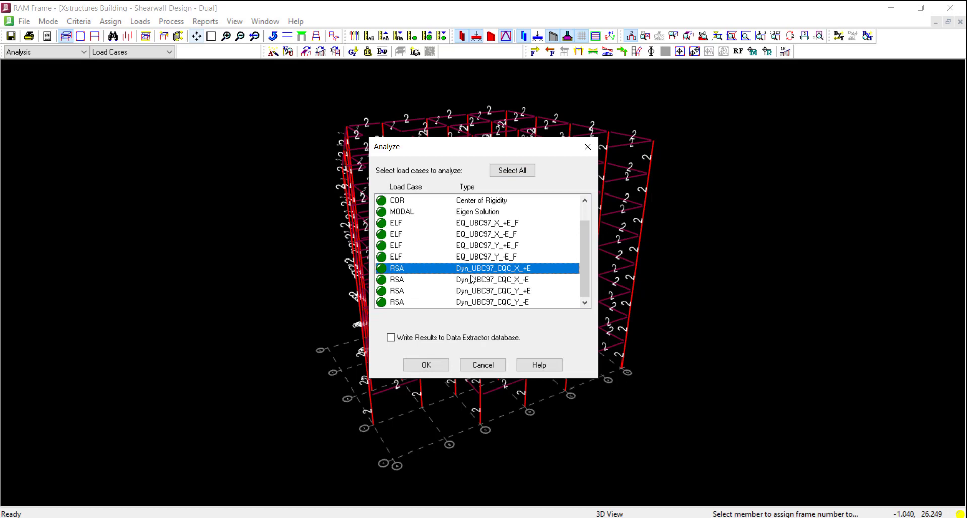
{"action": "left_click", "coordinate": [428, 366]}
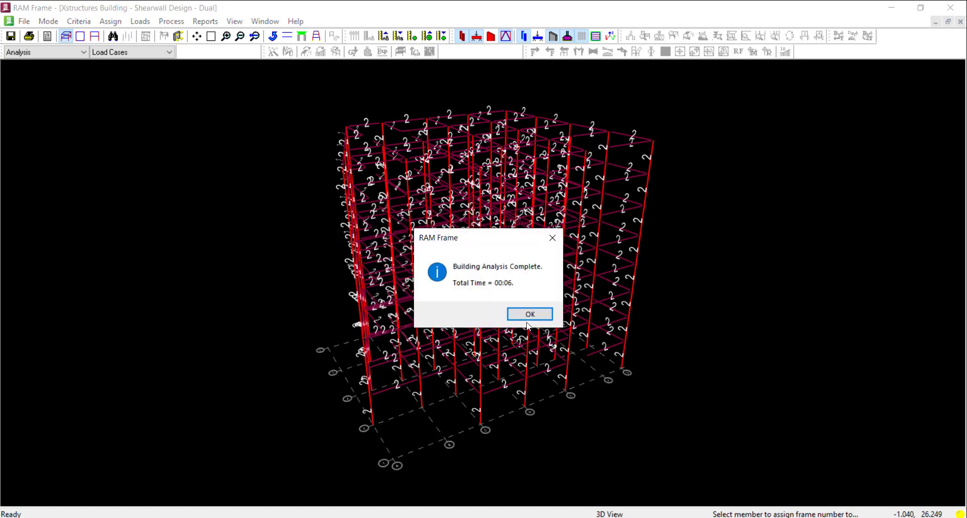
{"action": "left_click", "coordinate": [525, 314]}
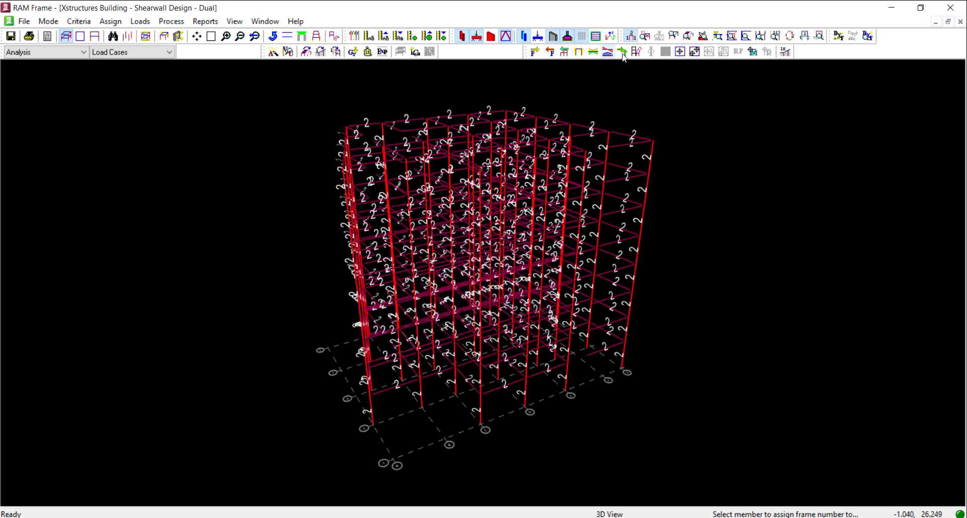
Hide the frame numbers and show the slabs and shear walls in the 3D view
{"action": "left_click", "coordinate": [631, 37]}
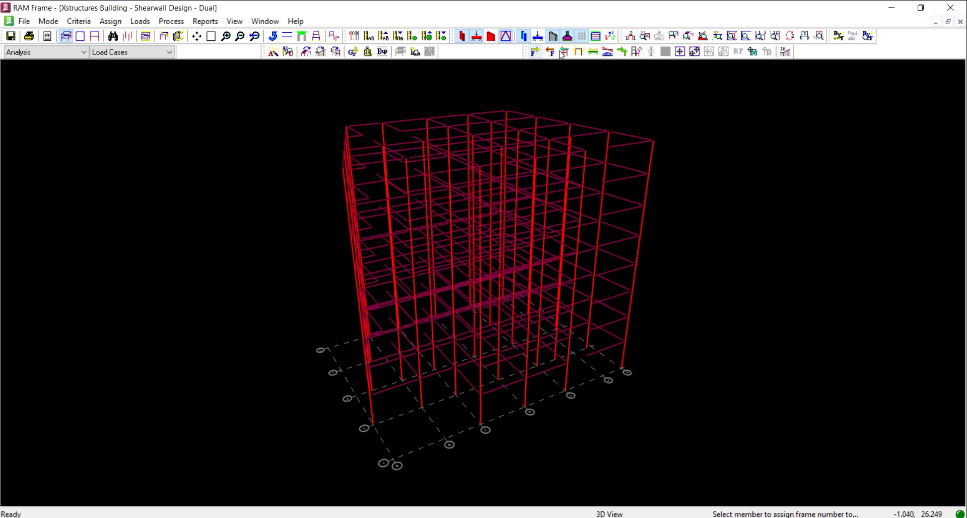
{"action": "left_click", "coordinate": [597, 35]}
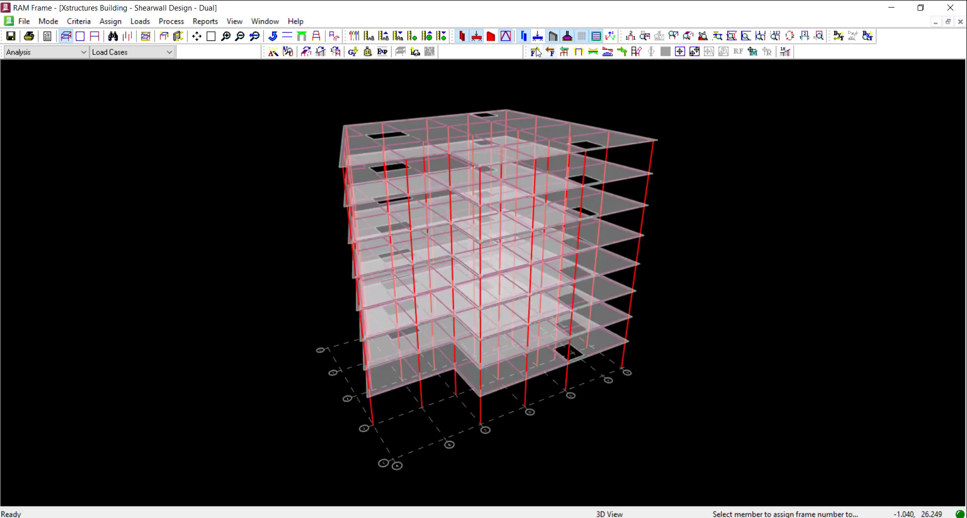
{"action": "left_click", "coordinate": [491, 38]}
{"action": "middle_click_drag", "start_coordinate": [519, 242], "coordinate": [514, 262]}
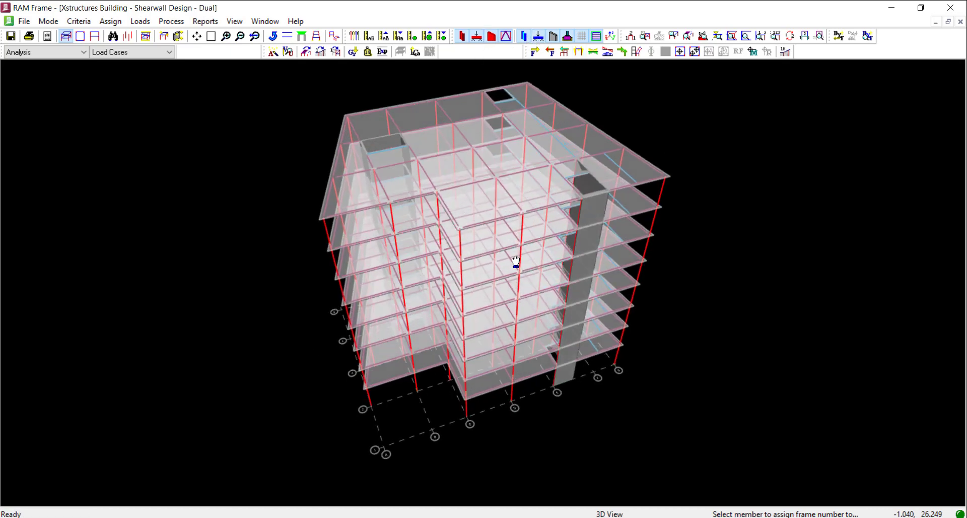
Open the plan view of story 2F
{"action": "left_click", "coordinate": [81, 37]}
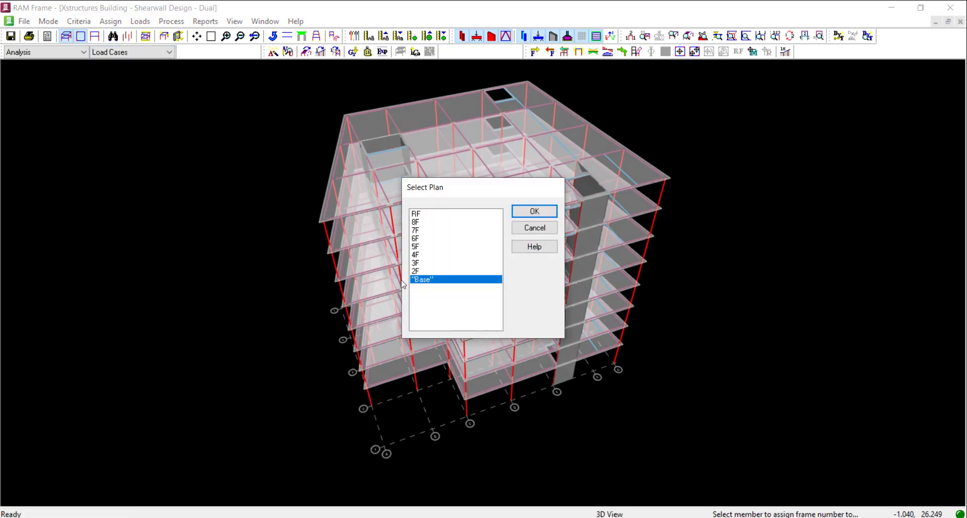
{"action": "left_click", "coordinate": [415, 271]}
{"action": "left_click", "coordinate": [535, 212]}
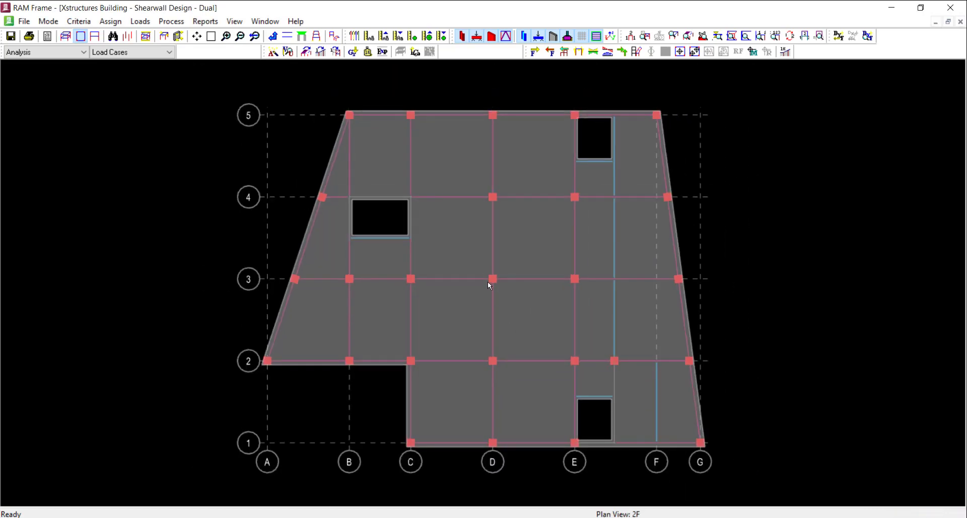
Display the FX building story shear with its magnitude on the 2F plan for Dyn_UBC97_CQC_X_+E
{"action": "left_click", "coordinate": [552, 52]}
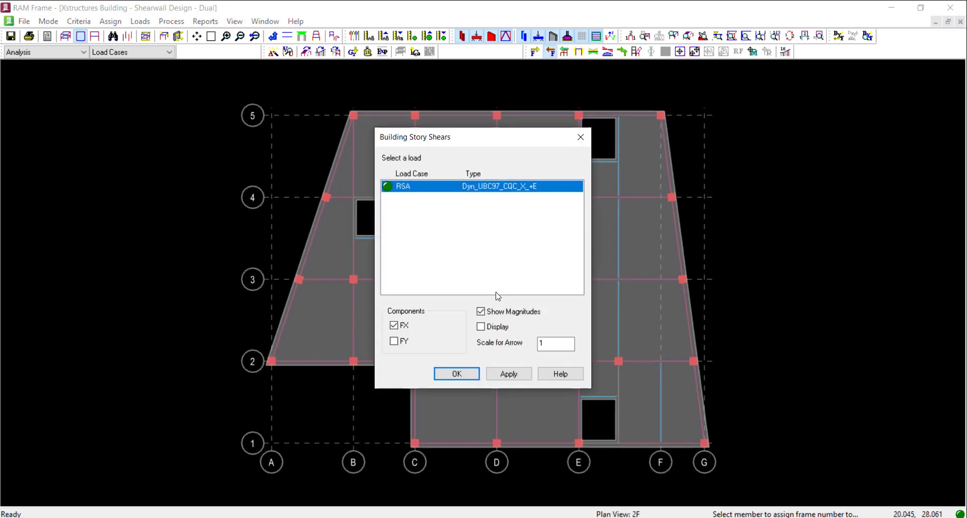
{"action": "left_click_drag", "start_coordinate": [510, 143], "coordinate": [808, 149]}
{"action": "left_click", "coordinate": [780, 333]}
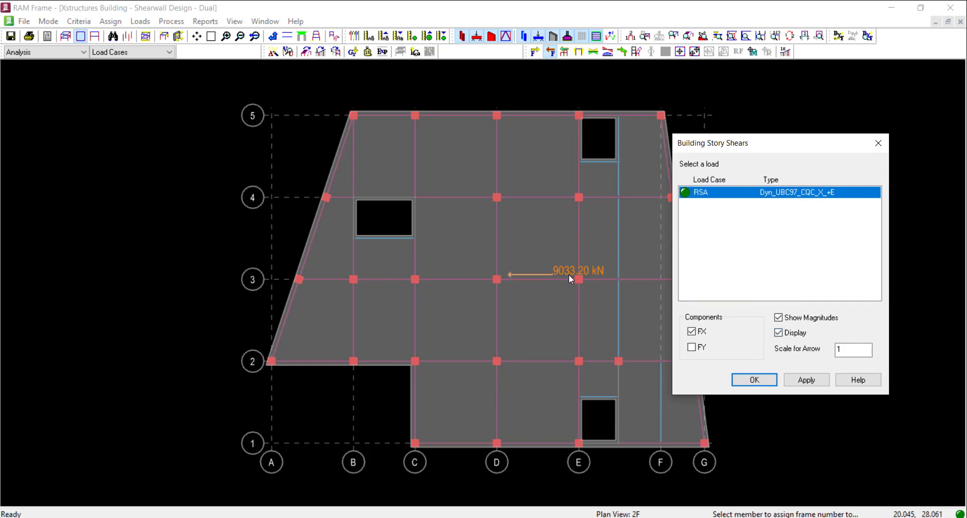
{"action": "left_click", "coordinate": [755, 380]}
{"action": "middle_click_drag", "start_coordinate": [500, 196], "coordinate": [530, 197]}
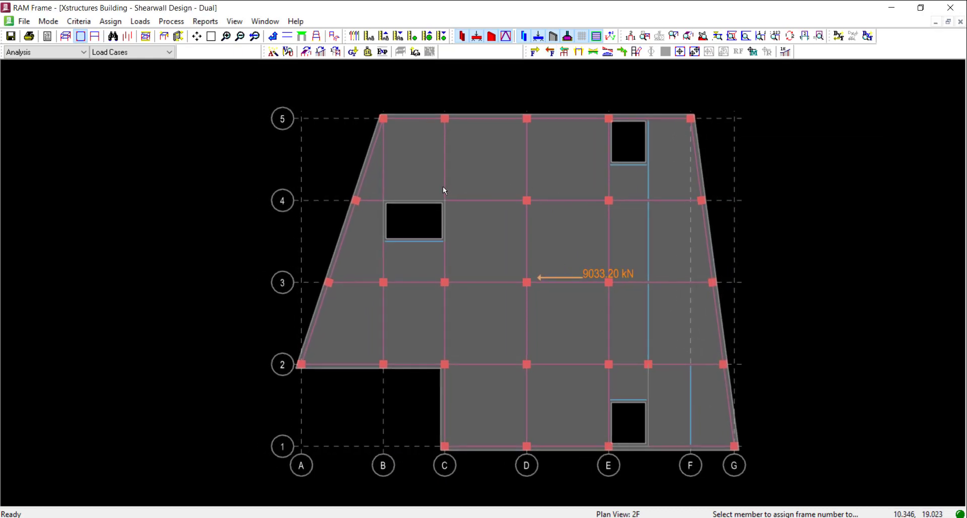
{"action": "middle_click_drag", "start_coordinate": [460, 217], "coordinate": [461, 216]}
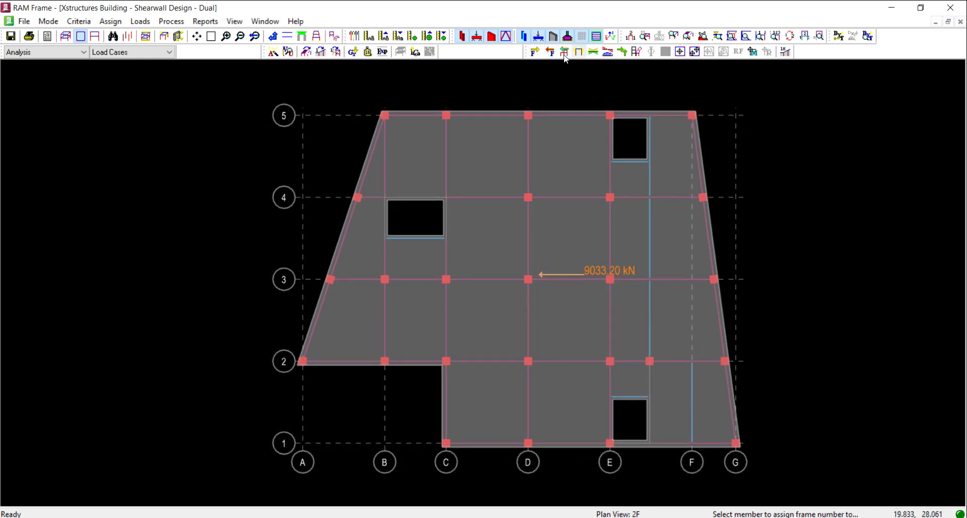
Display the total FX frame story shears with magnitudes on the 2F plan for Dyn_UBC97_CQC_X_+E and examine them
{"action": "left_click", "coordinate": [564, 52]}
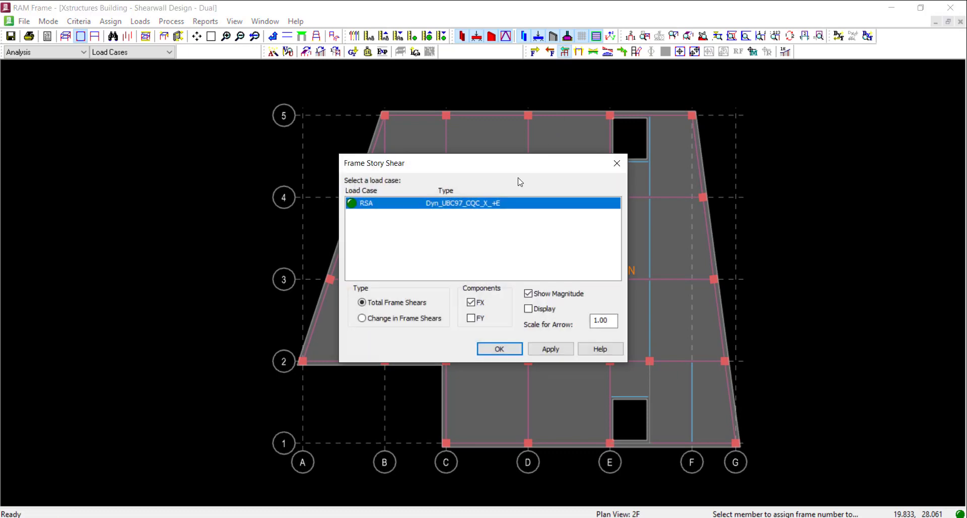
{"action": "left_click_drag", "start_coordinate": [515, 171], "coordinate": [262, 147]}
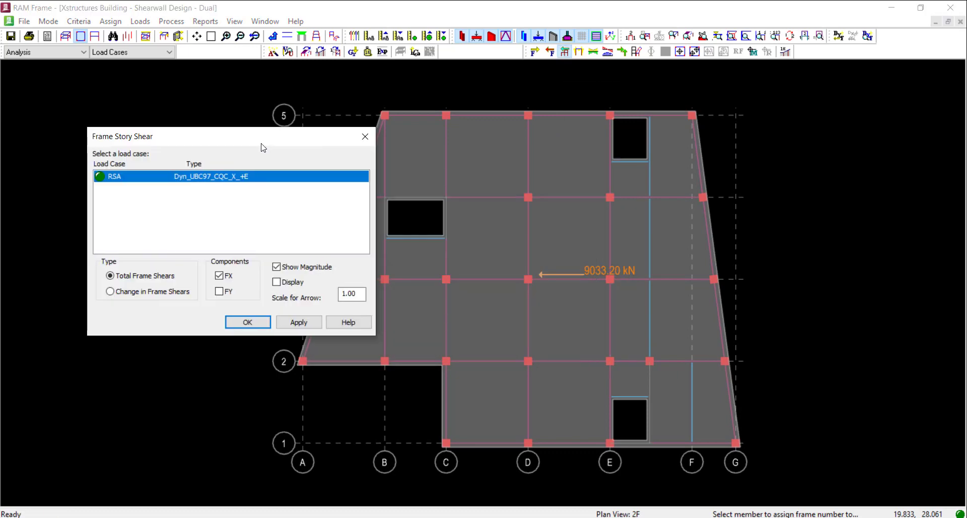
{"action": "left_click", "coordinate": [276, 282]}
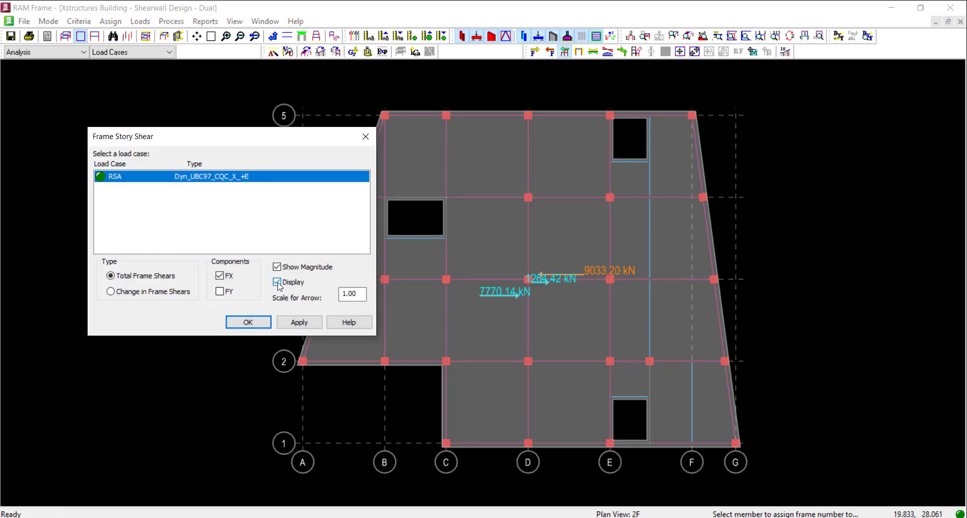
{"action": "left_click", "coordinate": [248, 323]}
{"action": "scroll", "coordinate": [551, 311], "scroll_direction": "up", "scroll_amount": 3}
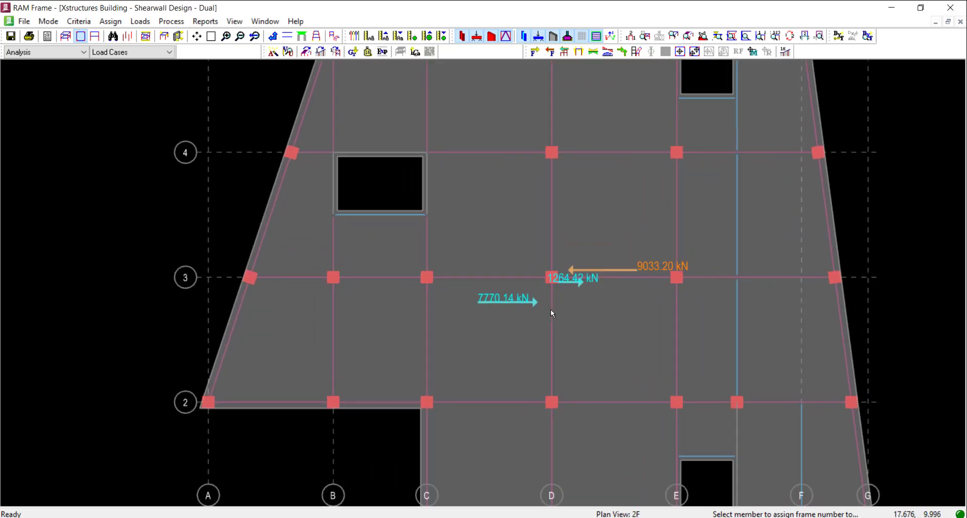
{"action": "scroll", "coordinate": [488, 285], "scroll_direction": "down", "scroll_amount": 3}
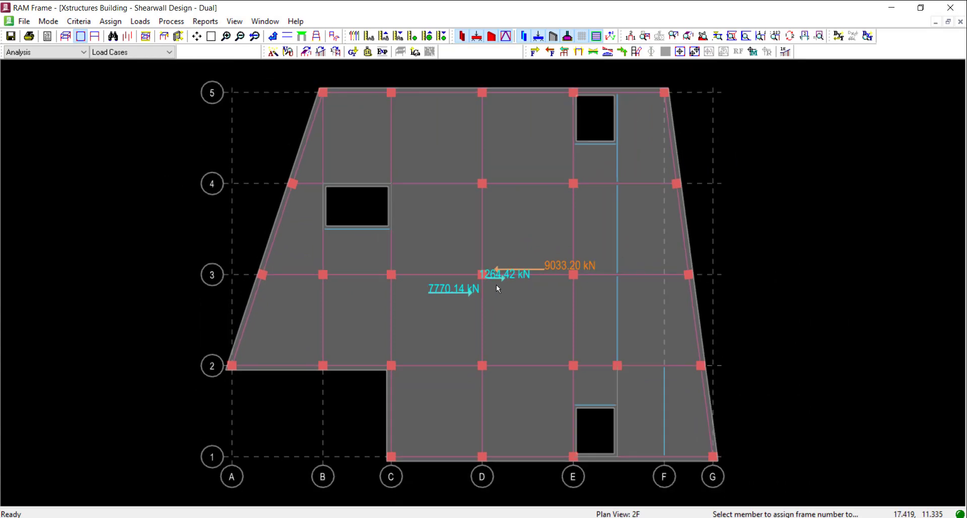
{"action": "scroll", "coordinate": [497, 283], "scroll_direction": "up", "scroll_amount": 1}
{"action": "scroll", "coordinate": [496, 285], "scroll_direction": "down", "scroll_amount": 1}
Switch to Calculator and divide the 2F frame story shear of 1264.42 kN by the building story shear of 9033.20 kN
{"action": "left_click", "coordinate": [407, 517]}
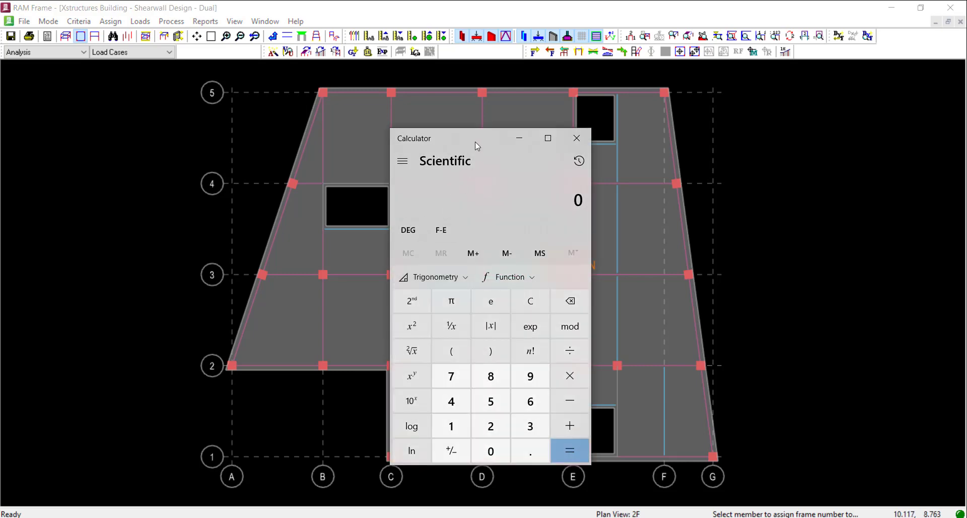
{"action": "left_click_drag", "start_coordinate": [476, 141], "coordinate": [206, 138]}
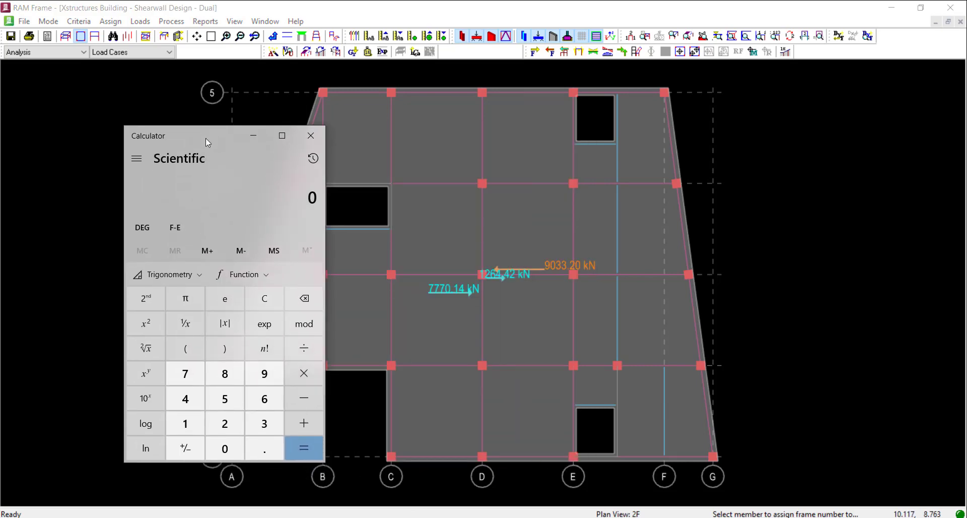
{"action": "type", "text": "1,264.42"}
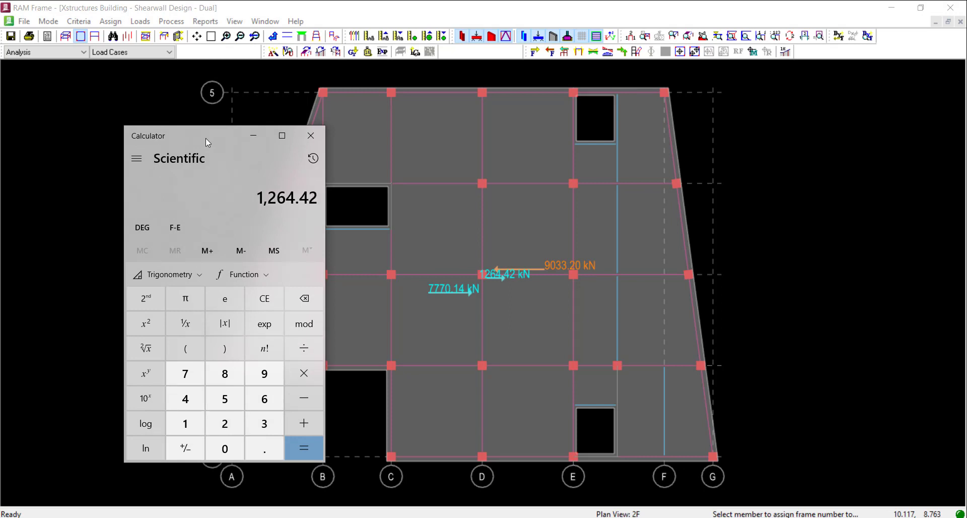
{"action": "key", "text": "slash"}
{"action": "type", "text": "9033"}
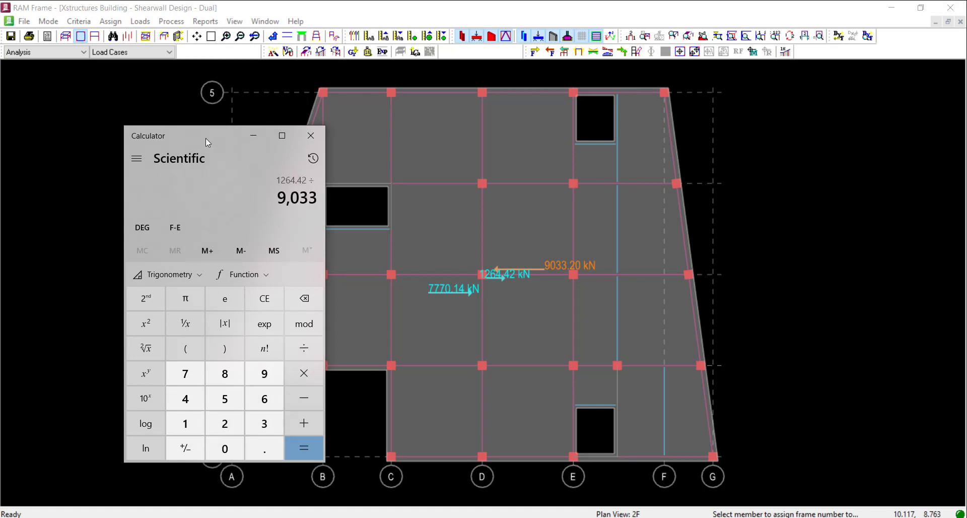
{"action": "type", "text": ".20"}
{"action": "key", "text": "Return"}
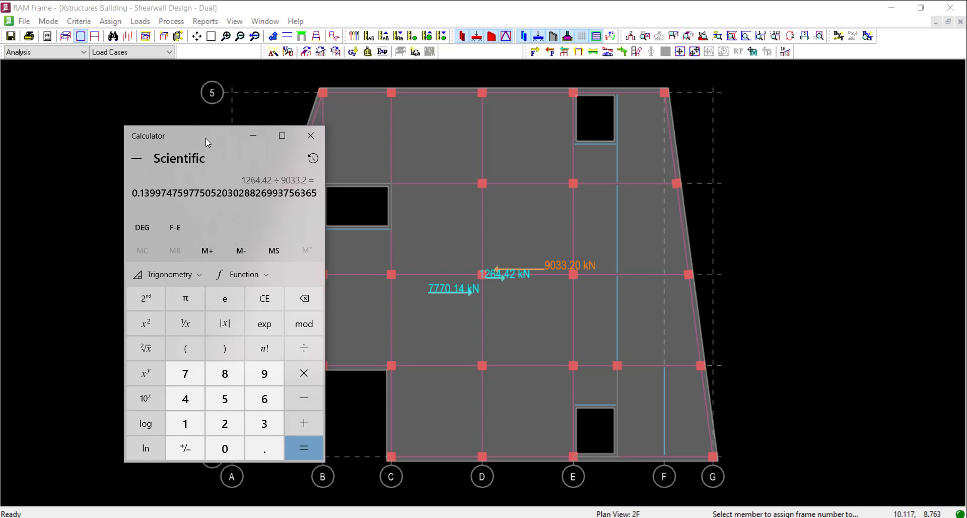
Multiply the shear ratio by 100 to express it as a percentage and minimize Calculator
{"action": "key", "text": "asterisk"}
{"action": "type", "text": "100"}
{"action": "key", "text": "Return"}
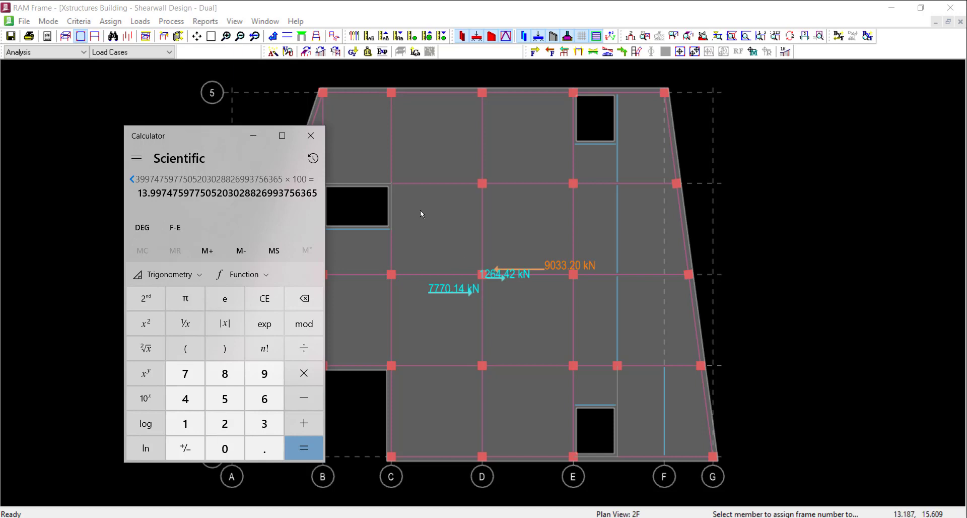
{"action": "left_click_drag", "start_coordinate": [190, 135], "coordinate": [74, 145]}
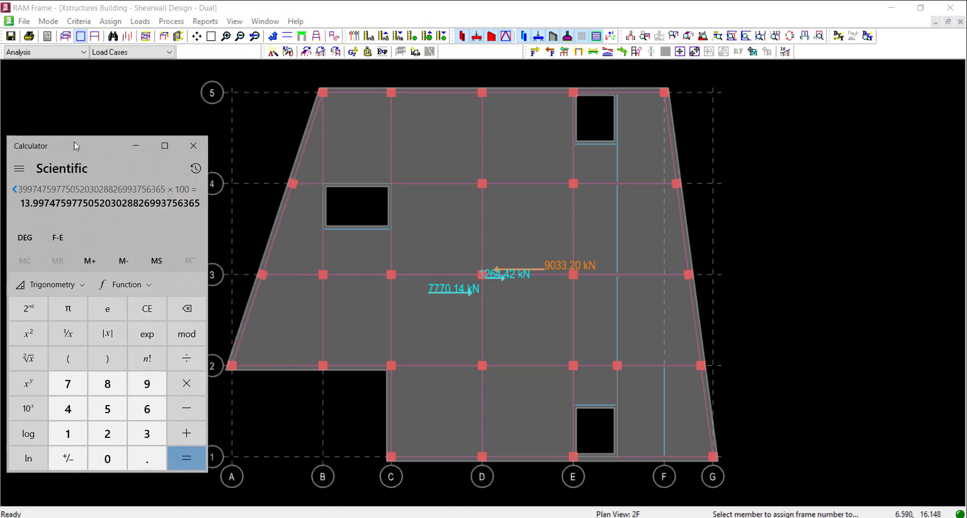
{"action": "left_click", "coordinate": [139, 148]}
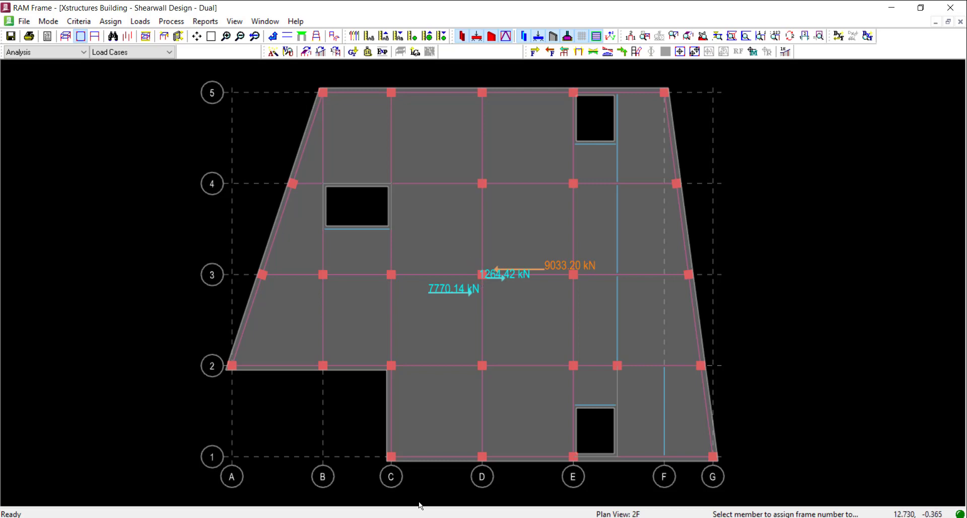
Bring Calculator back and compute 25% of the building story shear as 9033.20 × 0.25
{"action": "left_click", "coordinate": [395, 517]}
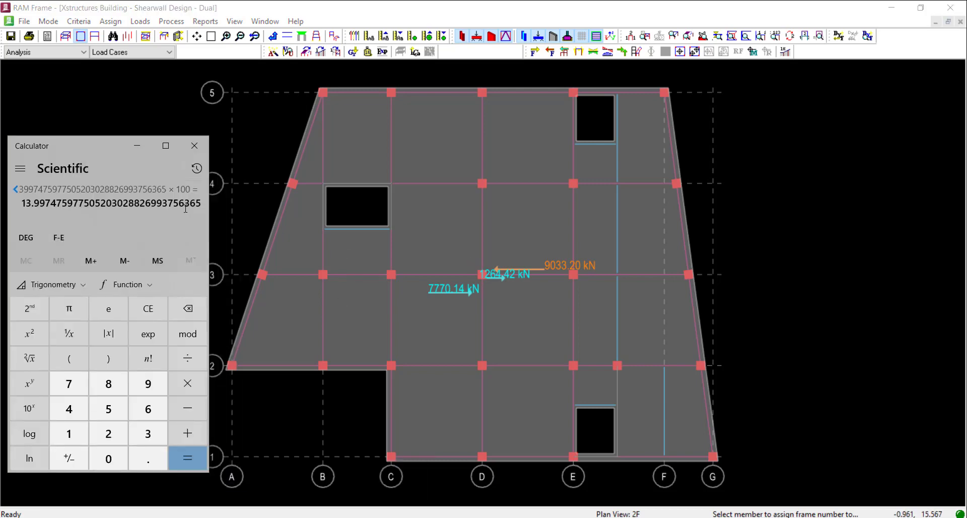
{"action": "type", "text": "90"}
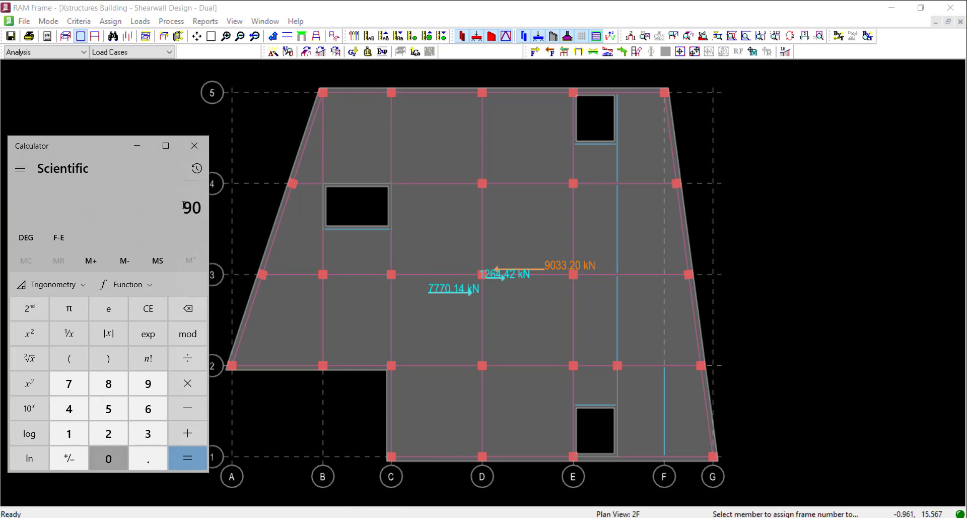
{"action": "type", "text": "33.20"}
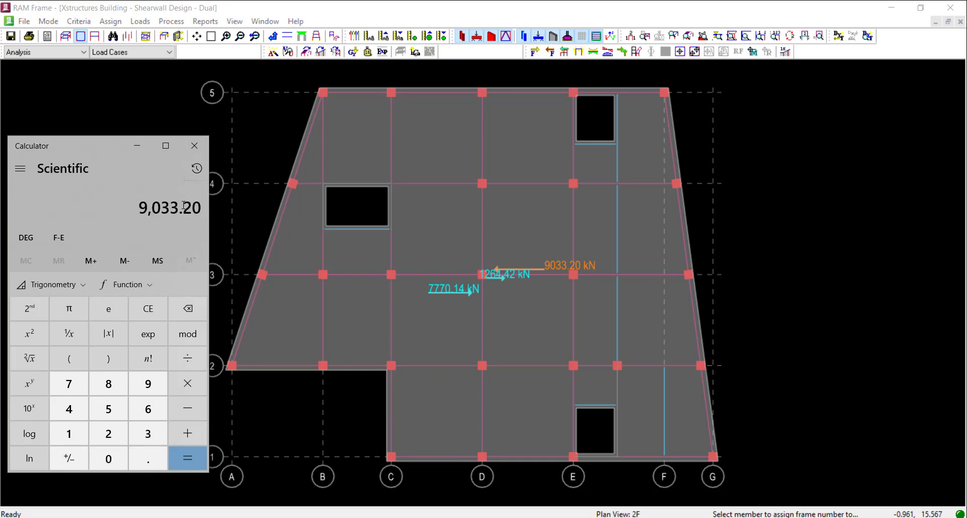
{"action": "type", "text": "*0.25"}
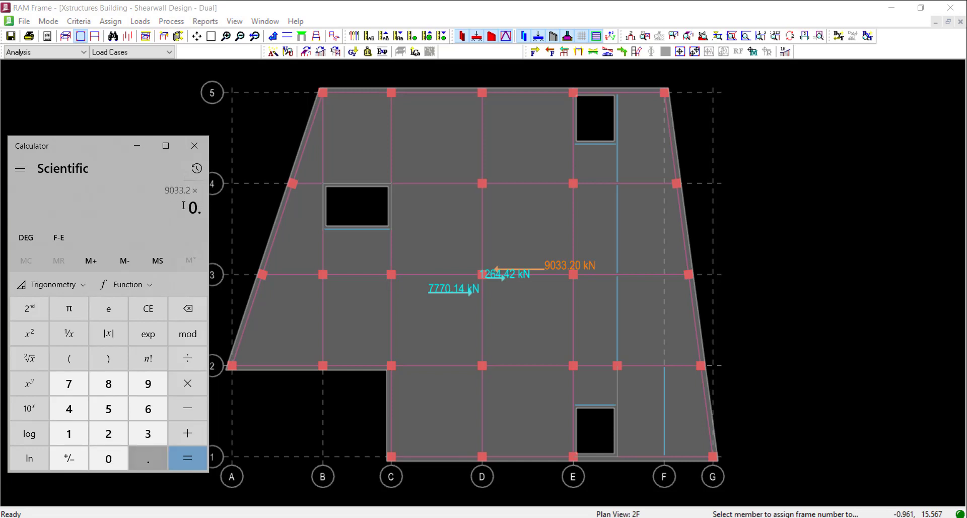
{"action": "key", "text": "Return"}
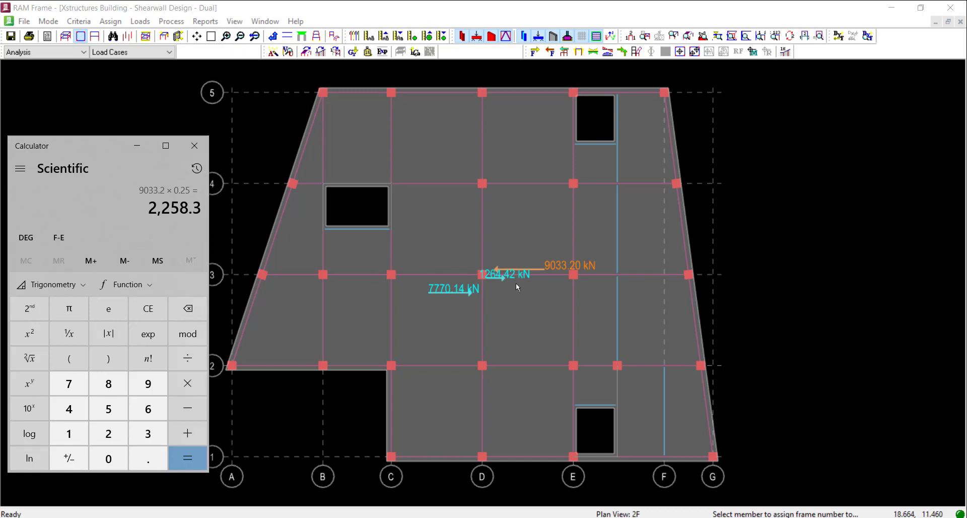
Divide the 25% shear requirement by the 1264.42 kN frame story shear to get the required amplification factor
{"action": "type", "text": "/1264"}
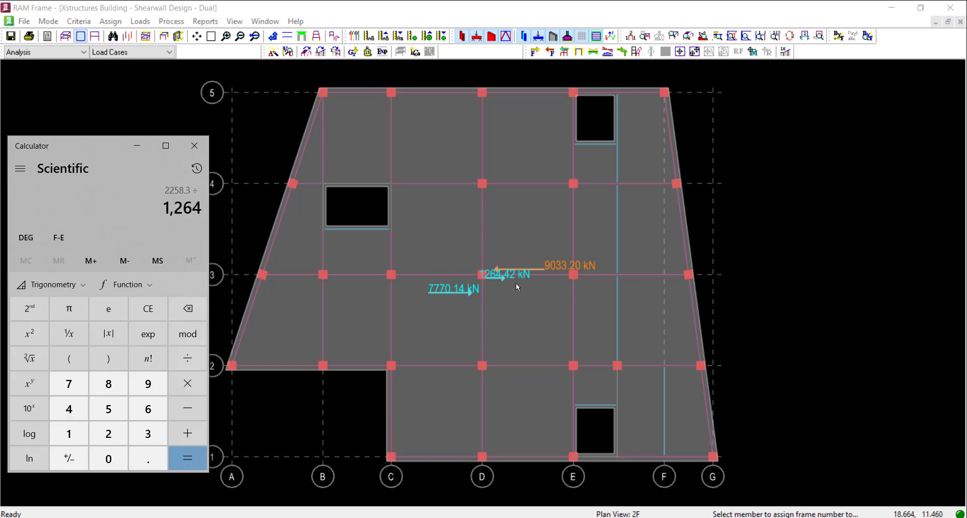
{"action": "type", "text": ".42"}
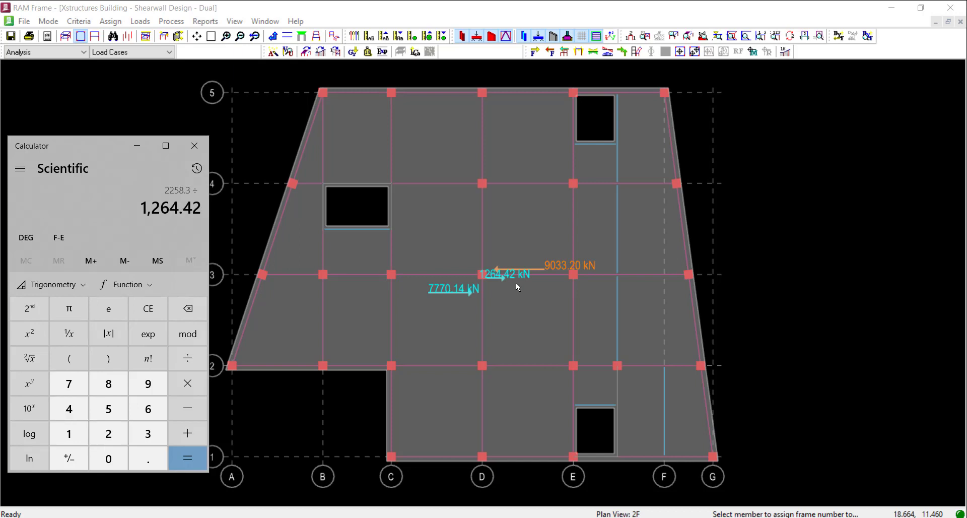
{"action": "key", "text": "Return"}
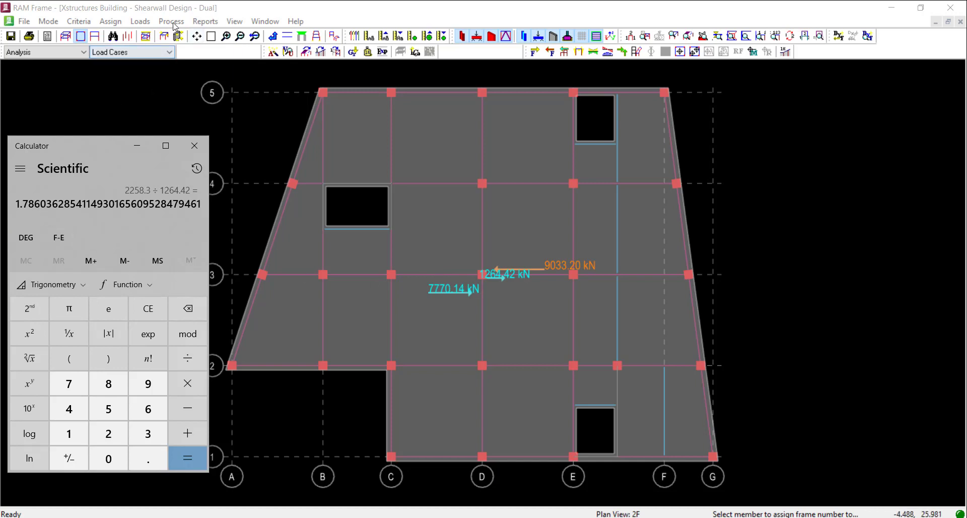
Open the UBC 97 Response Spectra settings of the four RSA dynamic load cases for editing in RAM Frame
{"action": "left_click", "coordinate": [135, 22]}
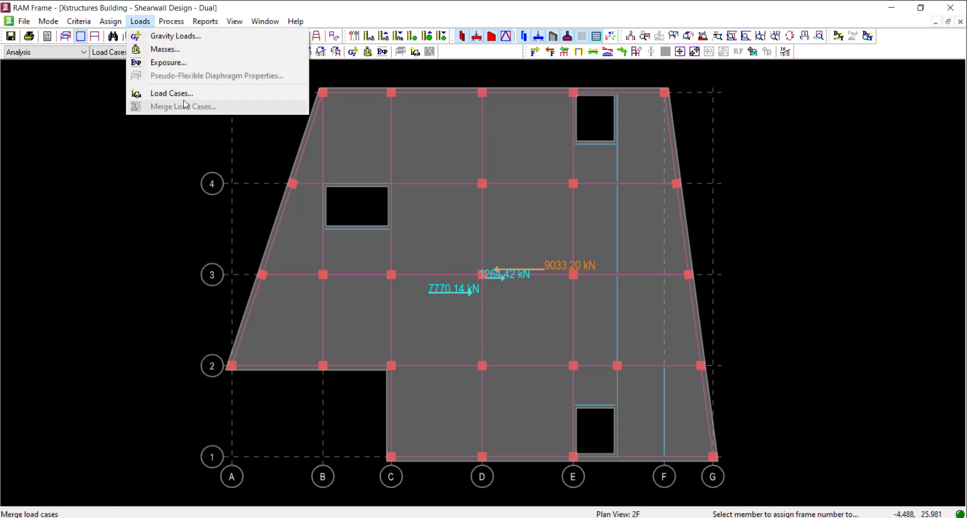
{"action": "left_click", "coordinate": [171, 93]}
{"action": "scroll", "coordinate": [476, 373], "scroll_direction": "down", "scroll_amount": 1}
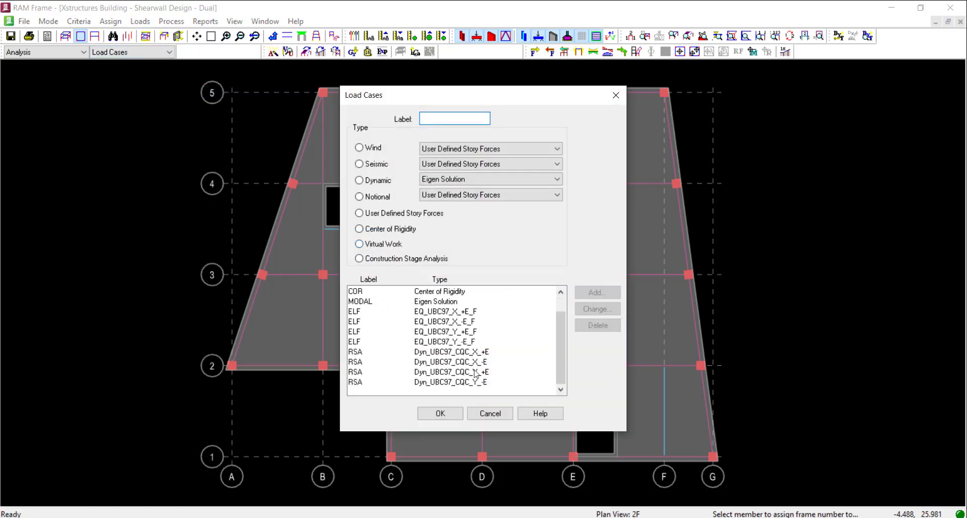
{"action": "left_click", "coordinate": [468, 353]}
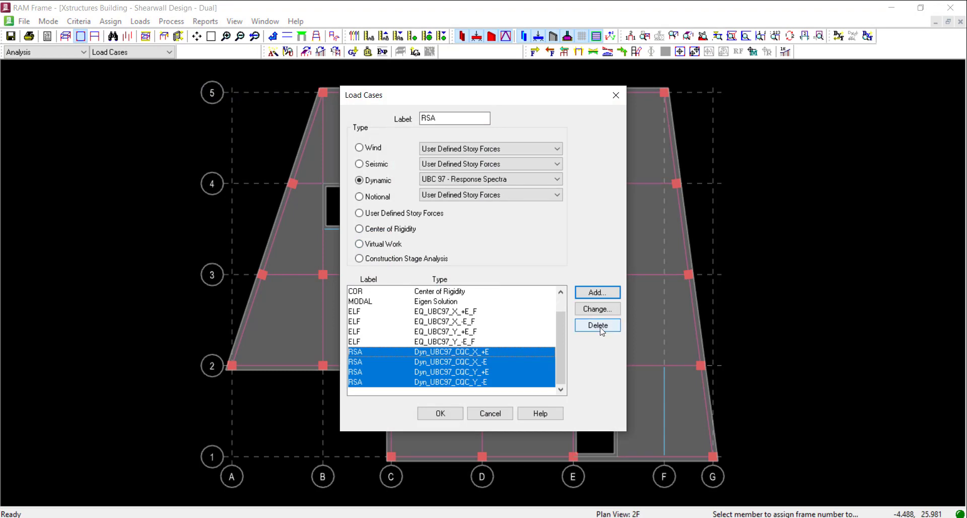
{"action": "left_click", "coordinate": [599, 310]}
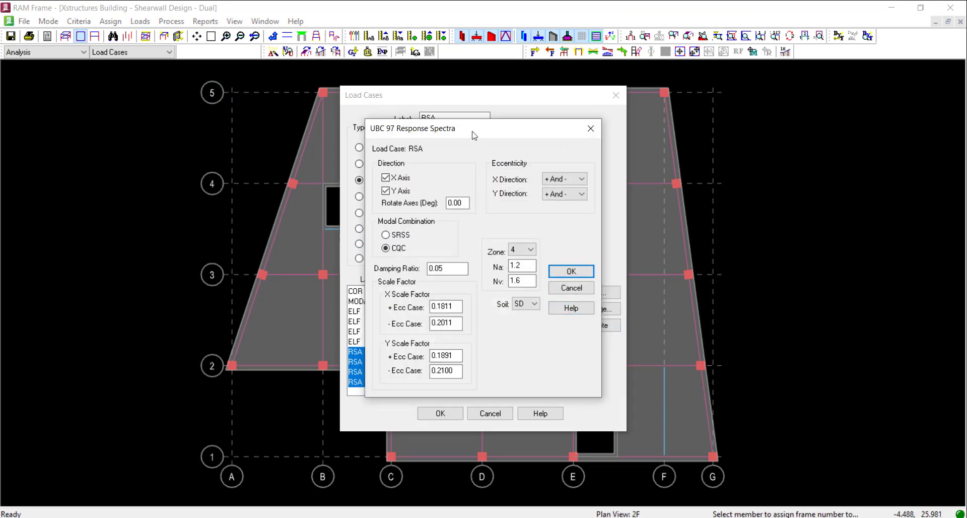
{"action": "left_click_drag", "start_coordinate": [474, 132], "coordinate": [211, 167]}
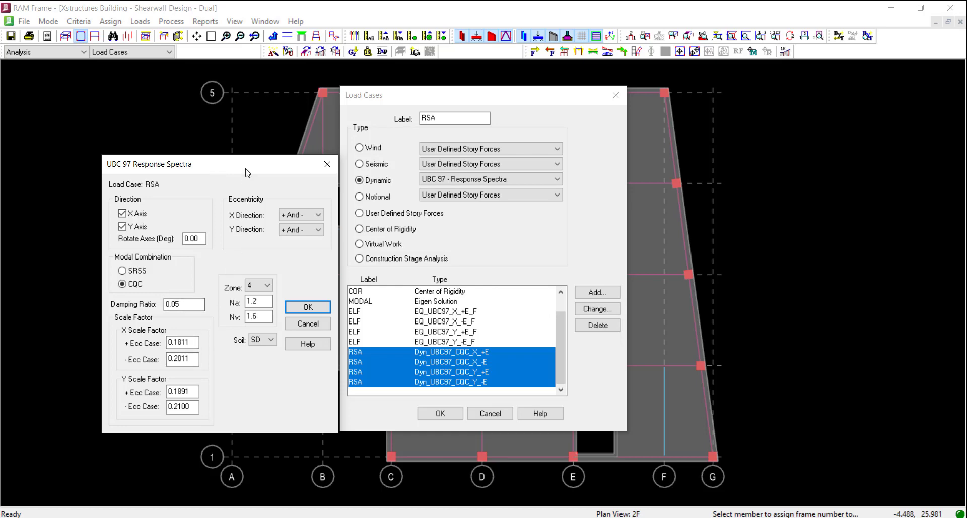
{"action": "left_click_drag", "start_coordinate": [243, 172], "coordinate": [239, 171]}
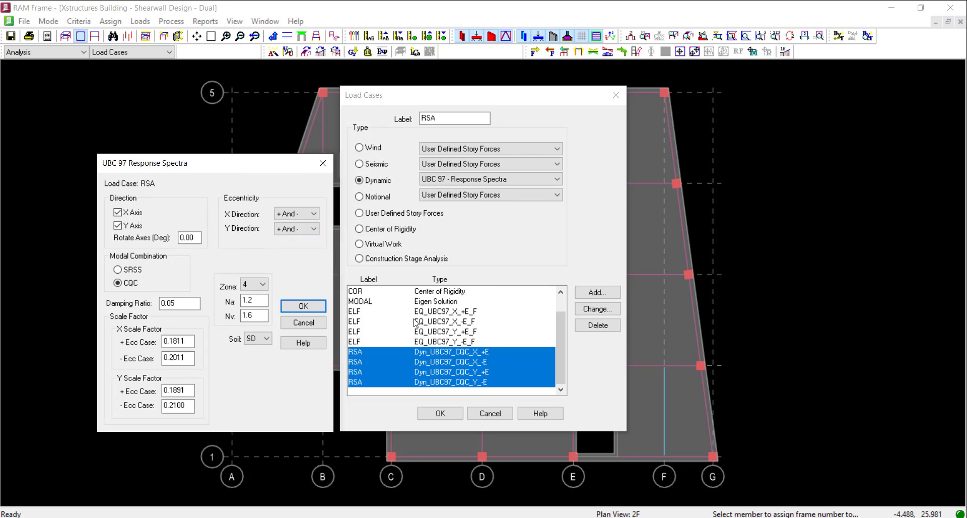
Switch to Calculator and multiply the amplification factor by 0.1811, the X scale factor of the + Ecc case
{"action": "key", "text": "alt+Tab"}
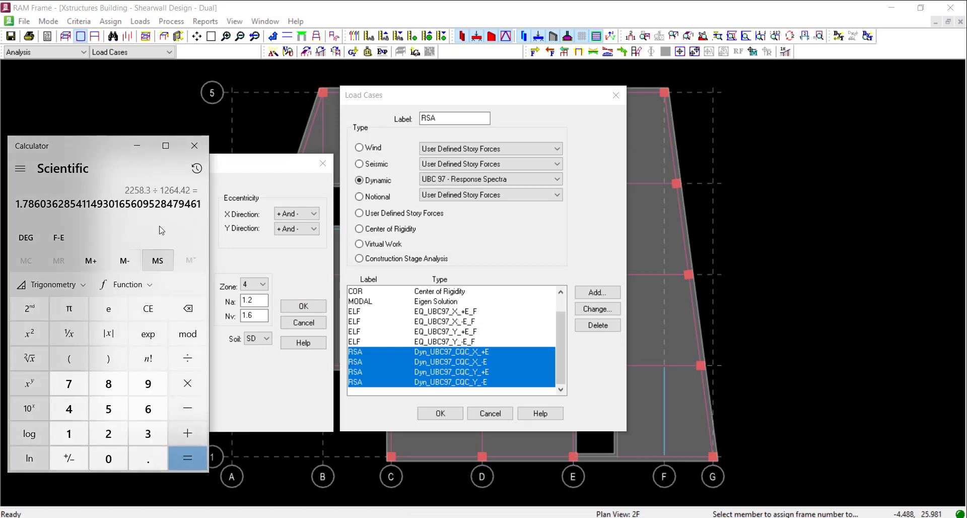
{"action": "left_click_drag", "start_coordinate": [90, 145], "coordinate": [450, 85]}
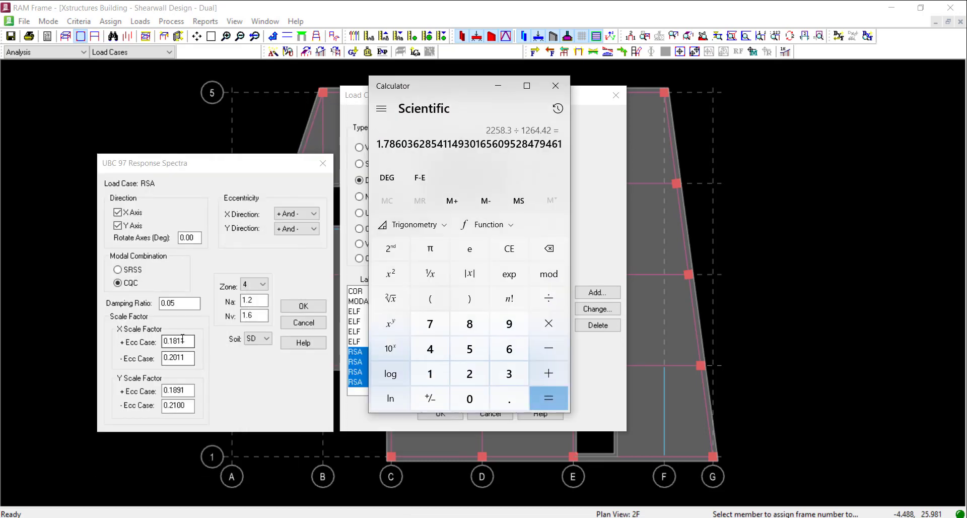
{"action": "left_click_drag", "start_coordinate": [187, 341], "coordinate": [164, 341]}
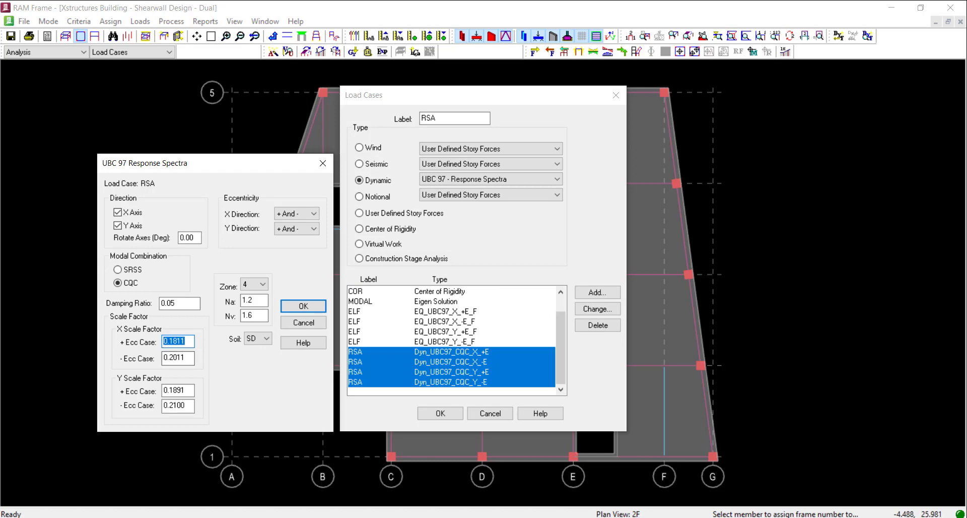
{"action": "left_click", "coordinate": [394, 517]}
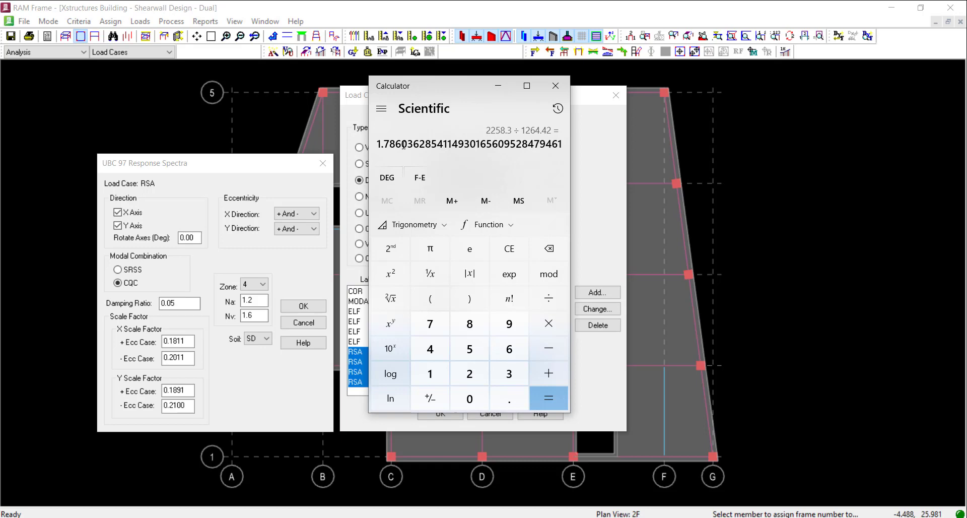
{"action": "left_click", "coordinate": [398, 517]}
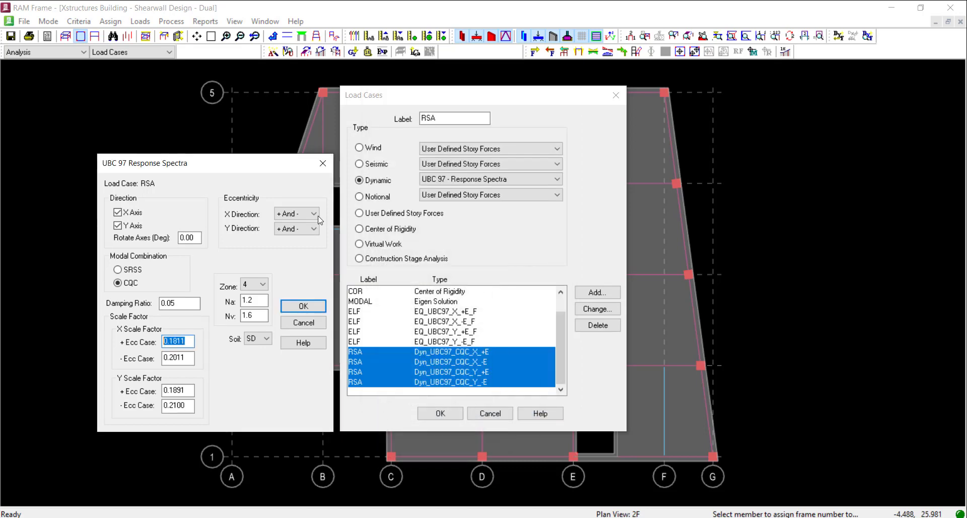
{"action": "left_click", "coordinate": [398, 517]}
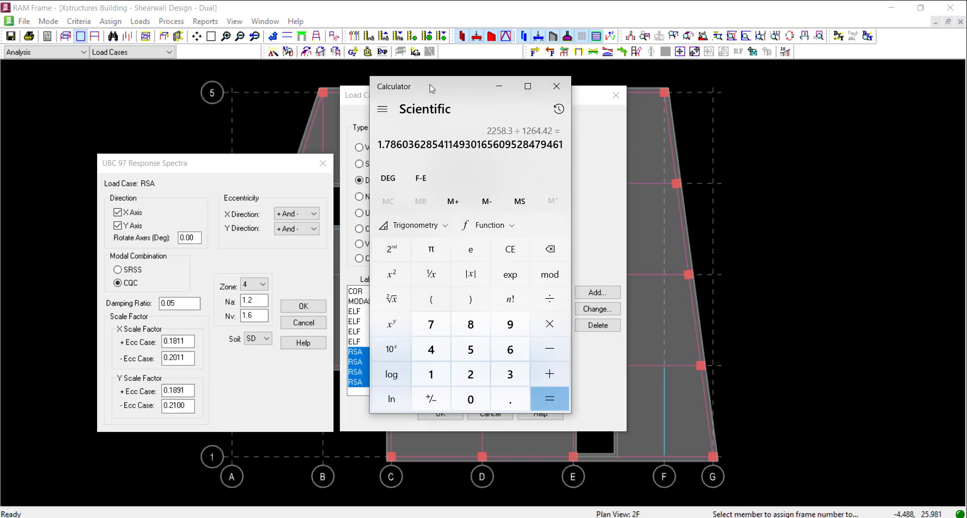
{"action": "left_click_drag", "start_coordinate": [423, 84], "coordinate": [604, 119]}
{"action": "key", "text": "asterisk"}
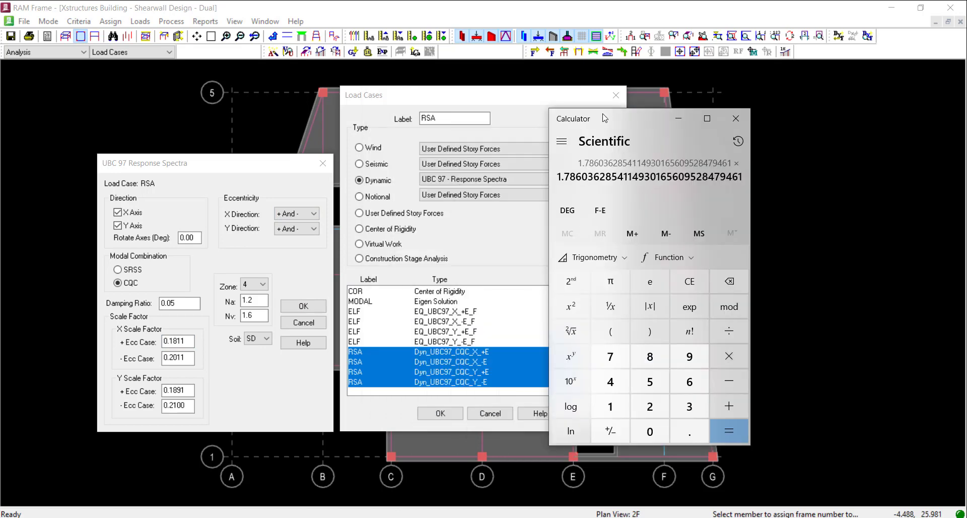
{"action": "type", "text": "."}
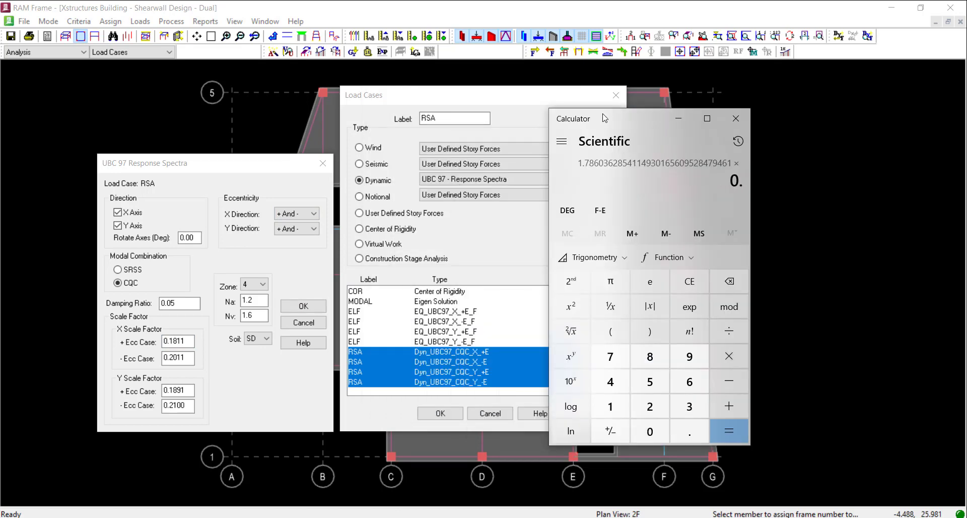
{"action": "type", "text": "1811"}
{"action": "key", "text": "Return"}
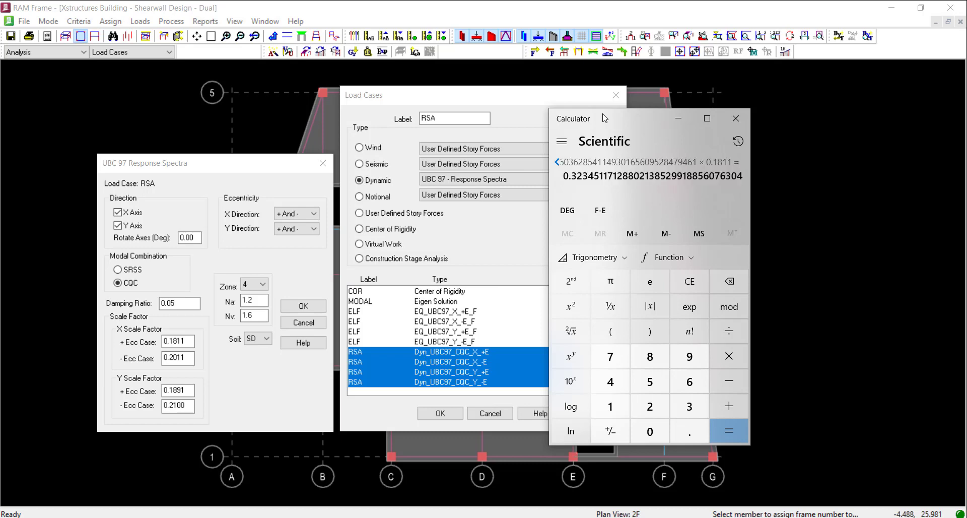
Set the X scale factor of the + Ecc case to 0.3235 in the response spectra settings, apply it and recheck the entry
{"action": "double_click", "coordinate": [189, 343]}
{"action": "type", "text": "0.32"}
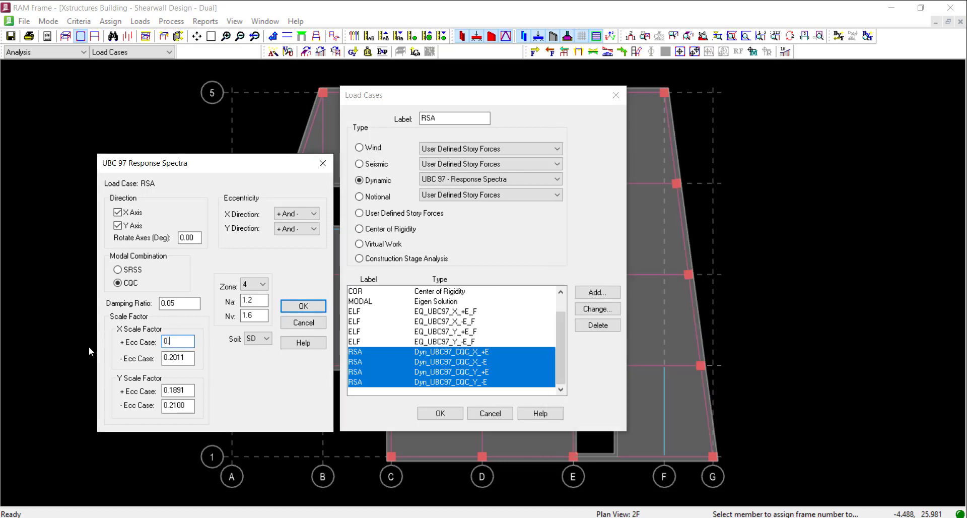
{"action": "type", "text": "35"}
{"action": "left_click", "coordinate": [301, 307]}
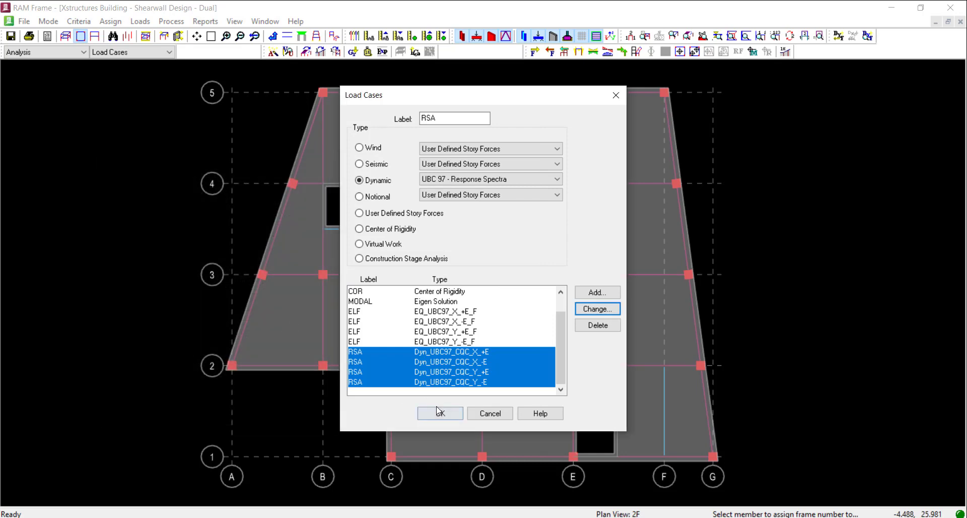
{"action": "left_click", "coordinate": [598, 308]}
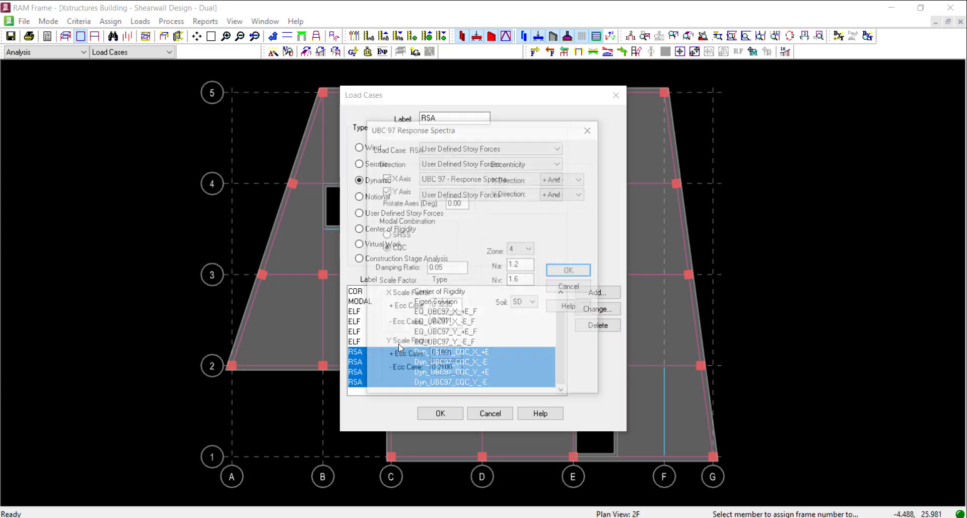
{"action": "left_click", "coordinate": [557, 287]}
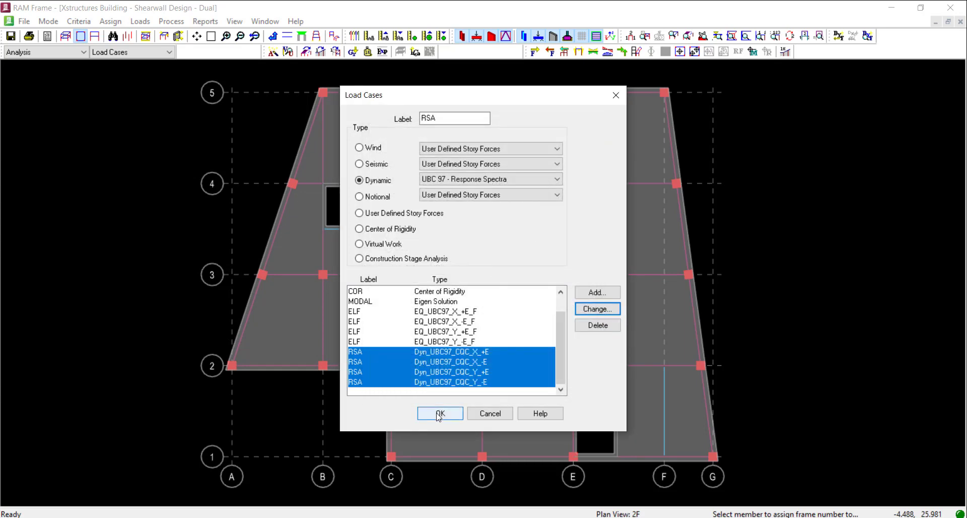
Accept the edited load cases, then switch to Calculator and multiply the 9033.20 kN story shear by 0.25
{"action": "left_click", "coordinate": [439, 413]}
{"action": "key", "text": "alt+Tab"}
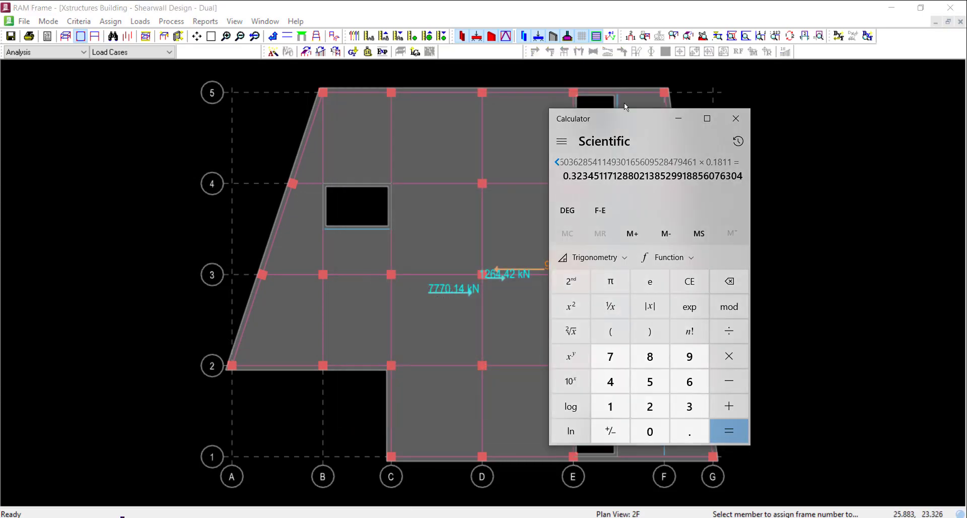
{"action": "left_click_drag", "start_coordinate": [625, 125], "coordinate": [225, 129]}
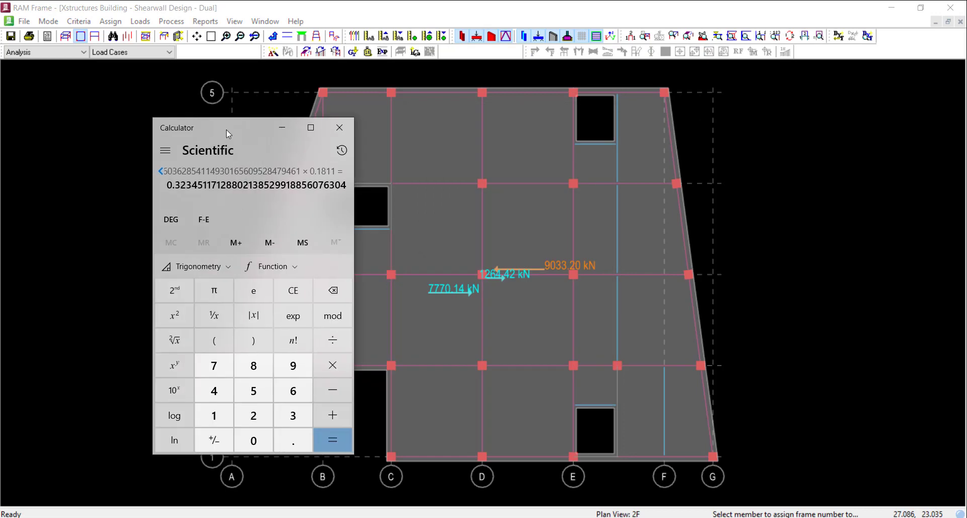
{"action": "type", "text": "9033.2"}
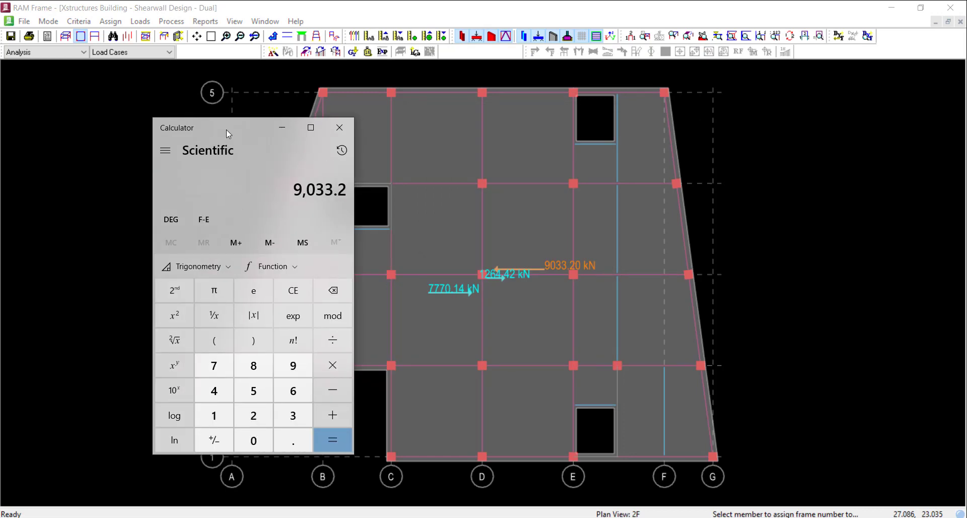
{"action": "type", "text": "0*0.25"}
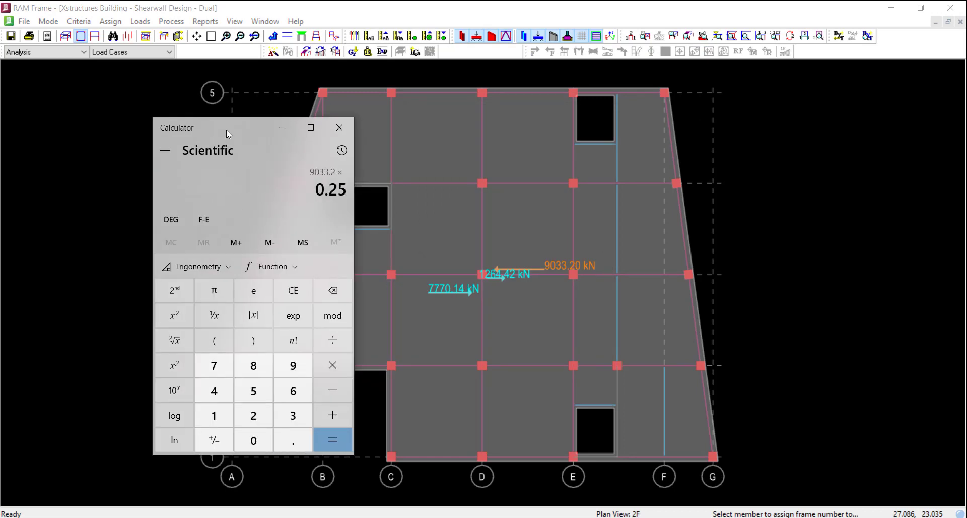
{"action": "key", "text": "Return"}
{"action": "mouse_move", "coordinate": [253, 132]}
{"action": "left_mouse_down"}
{"action": "mouse_move", "coordinate": [156, 141]}
{"action": "mouse_move", "coordinate": [119, 154]}
{"action": "mouse_move", "coordinate": [125, 160]}
{"action": "left_mouse_up"}
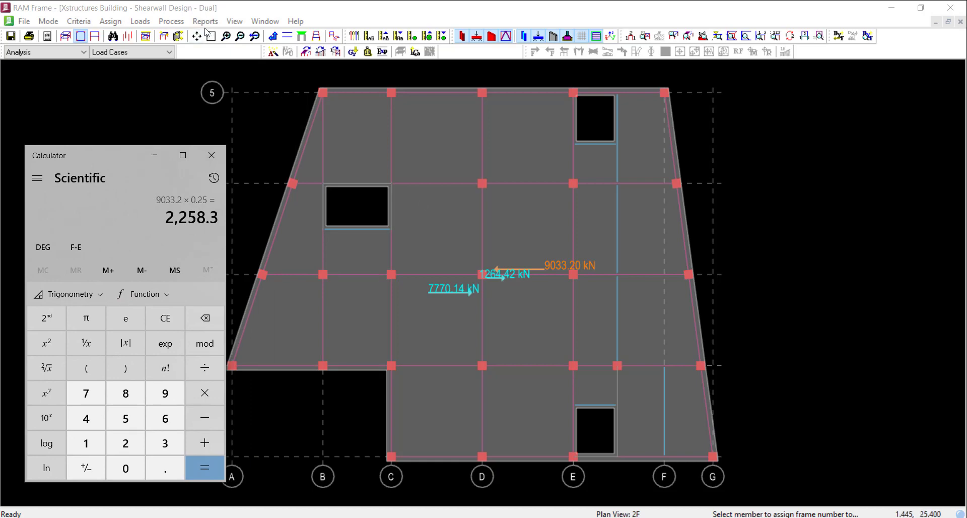
Switch back to RAM Frame and rerun the analysis for only the RSA load case Dyn_UBC97_CQC_X_+E
{"action": "left_click", "coordinate": [181, 24]}
{"action": "left_click", "coordinate": [191, 50]}
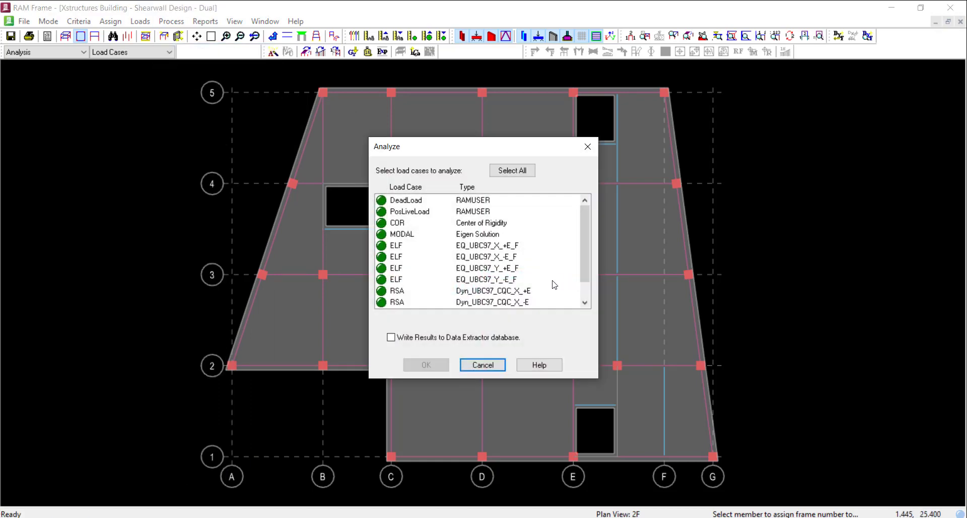
{"action": "scroll", "coordinate": [519, 283], "scroll_direction": "down", "scroll_amount": 1}
{"action": "left_click", "coordinate": [500, 267]}
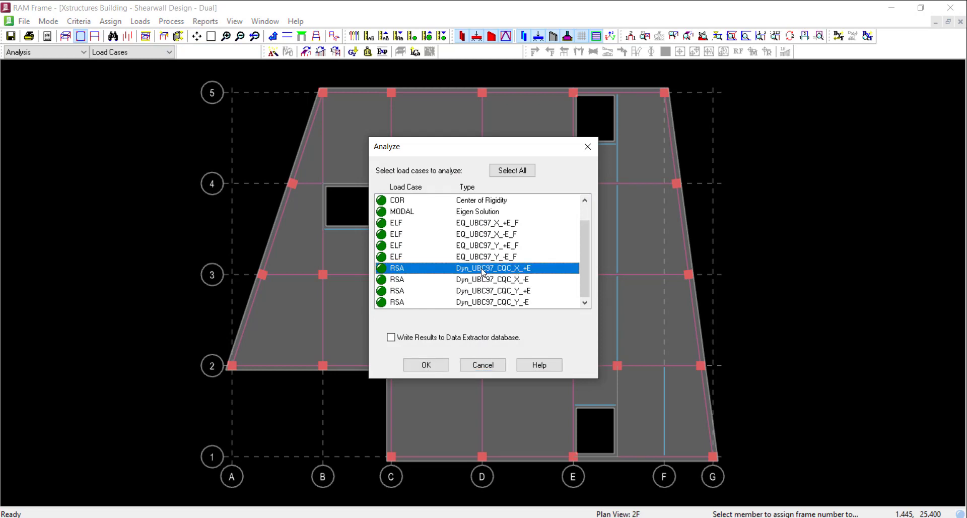
{"action": "left_click", "coordinate": [426, 365]}
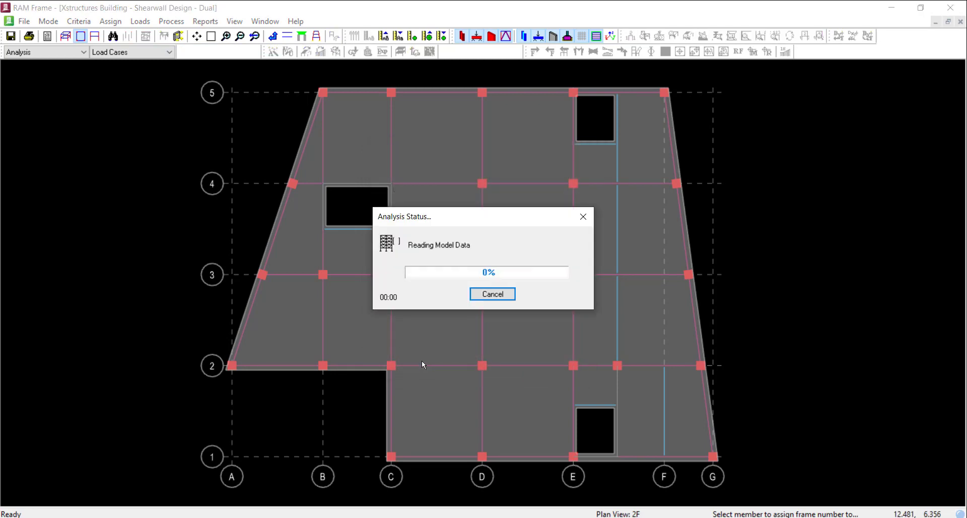
{"action": "left_click", "coordinate": [451, 517]}
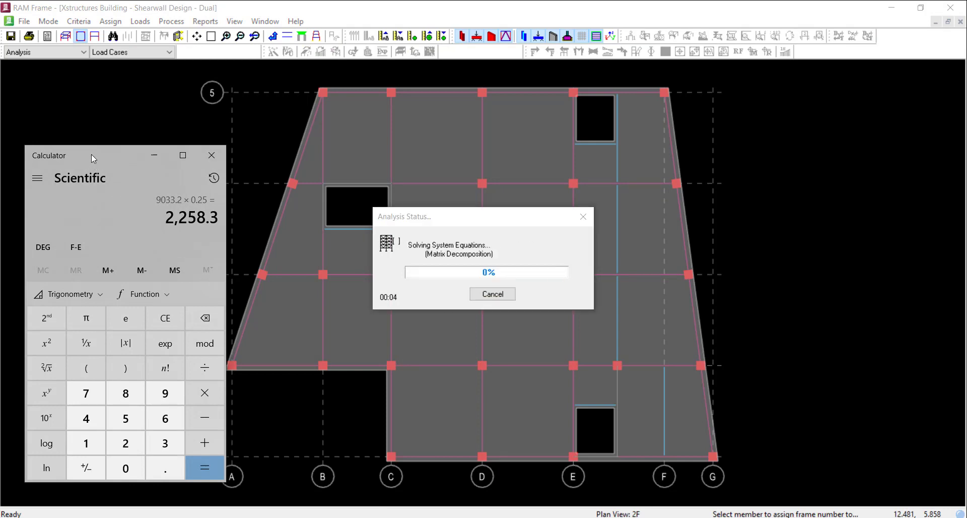
{"action": "left_click_drag", "start_coordinate": [91, 153], "coordinate": [87, 152]}
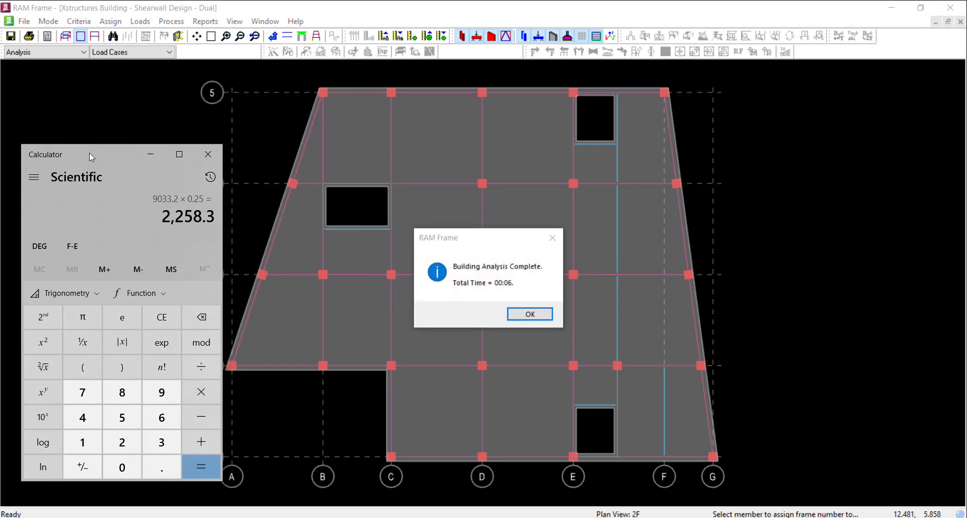
{"action": "left_click", "coordinate": [527, 315]}
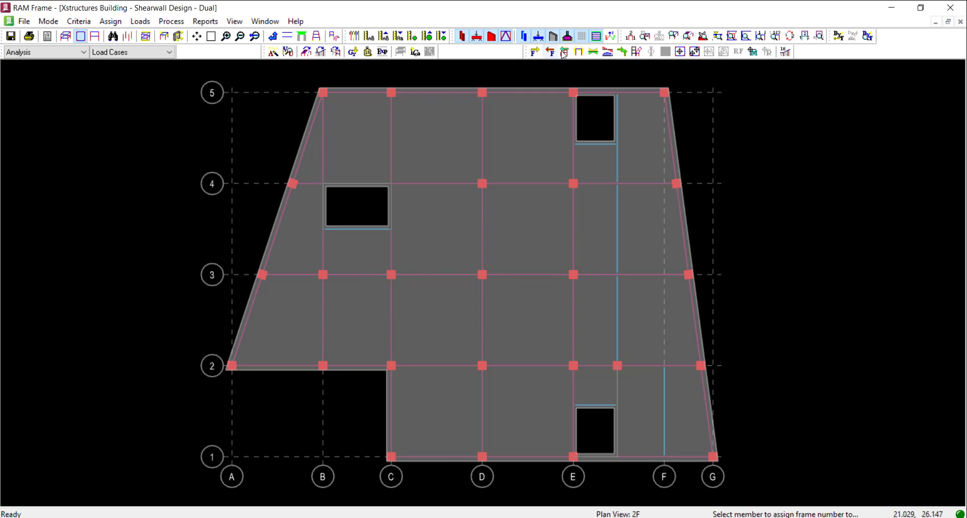
Display the total FX frame story shears for Dyn_UBC97_CQC_X_+E and compare the frame shear with the 25% requirement in Calculator
{"action": "left_click", "coordinate": [564, 52]}
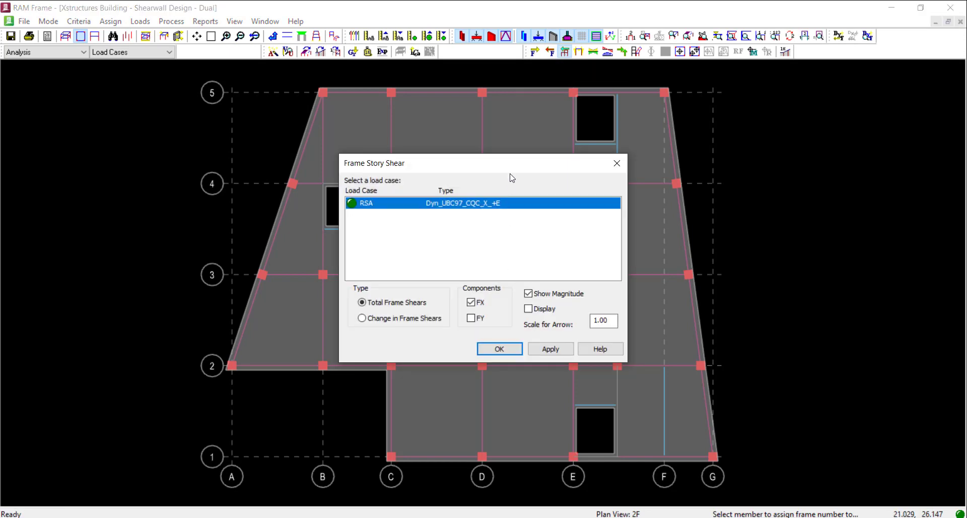
{"action": "left_click_drag", "start_coordinate": [512, 162], "coordinate": [196, 70]}
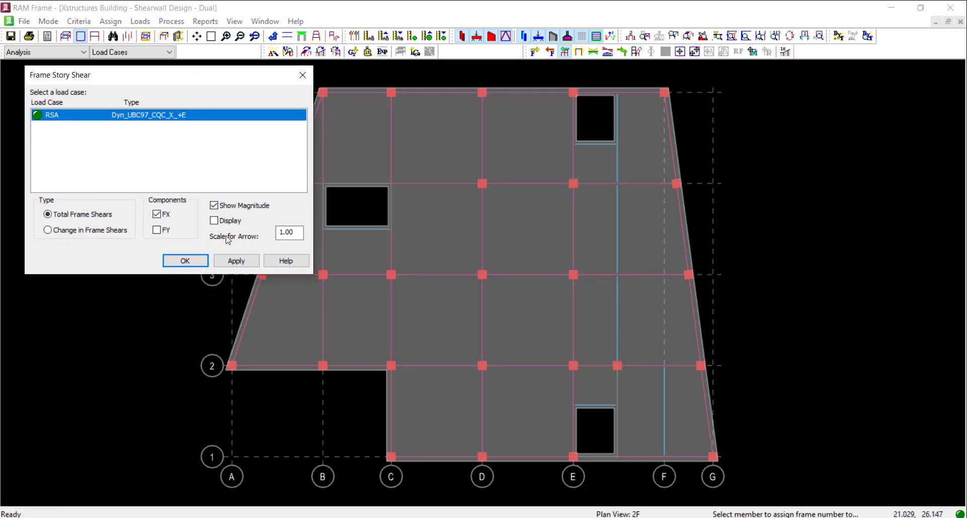
{"action": "left_click", "coordinate": [214, 220]}
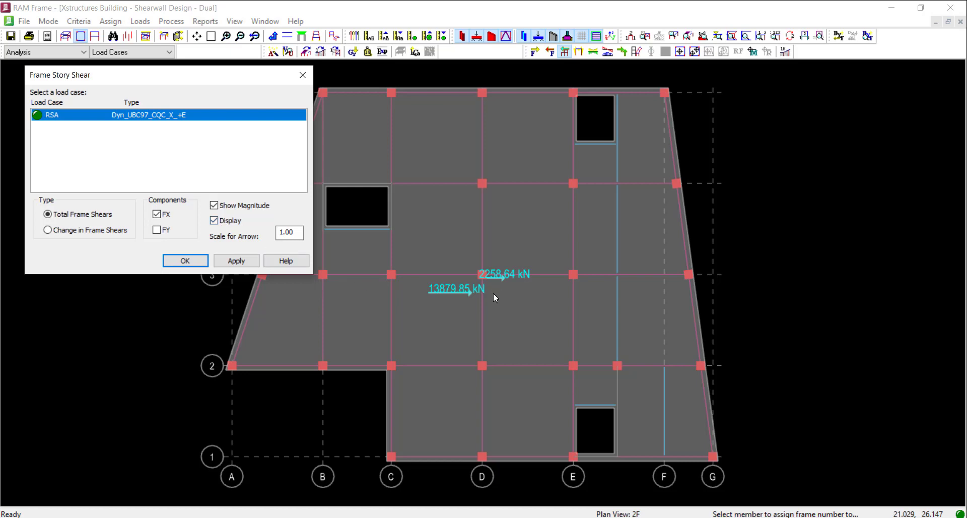
{"action": "left_click", "coordinate": [426, 517]}
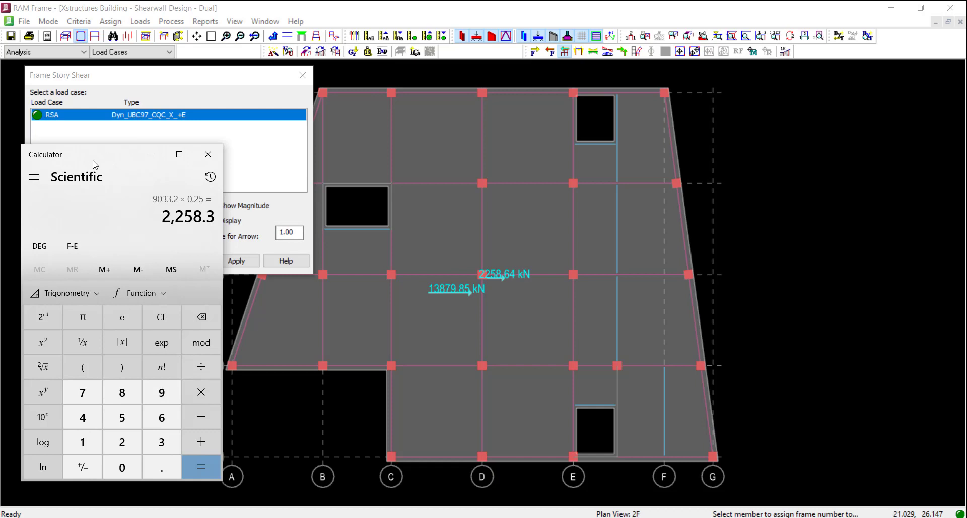
{"action": "left_click", "coordinate": [150, 155]}
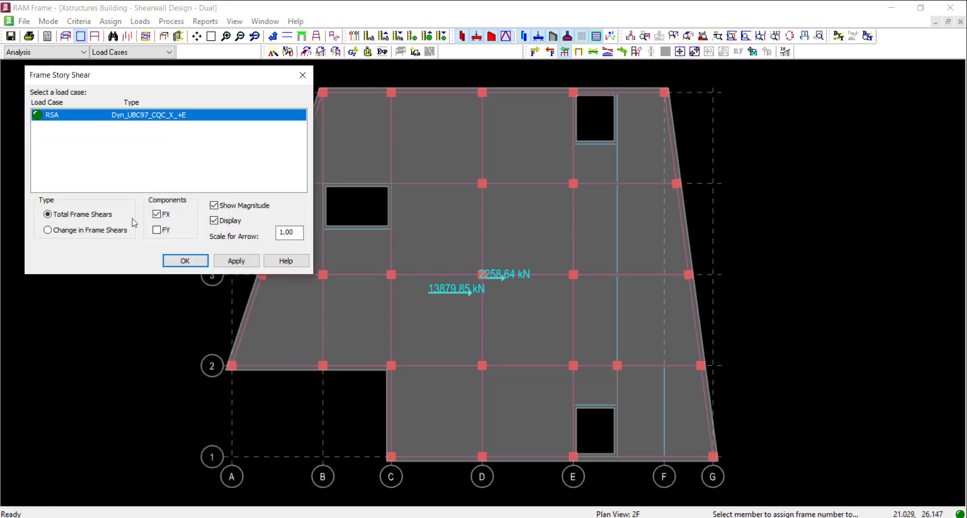